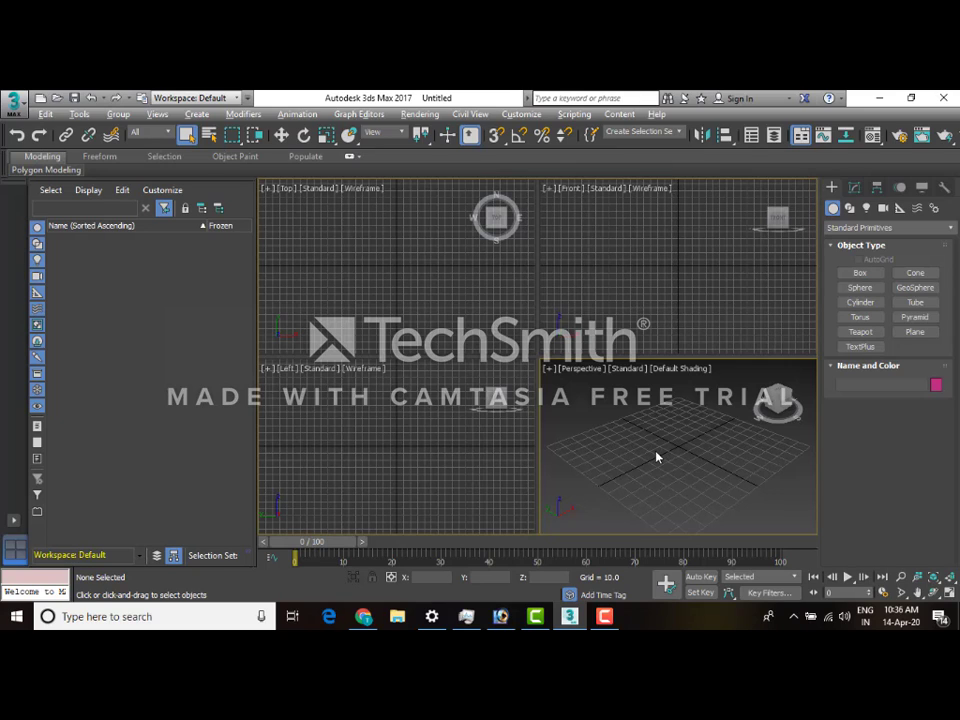
# - Create a plane about 133 by 133 covering the grid in the maximized Perspective view
pyautogui.hotkey('alt', 'w')
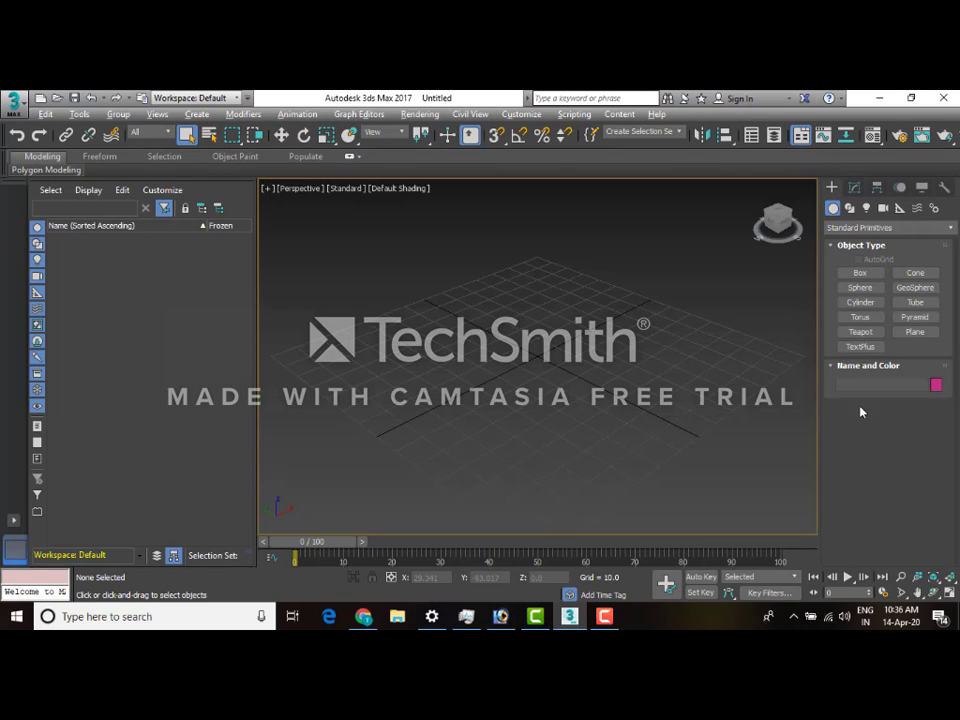
pyautogui.click(912, 332)
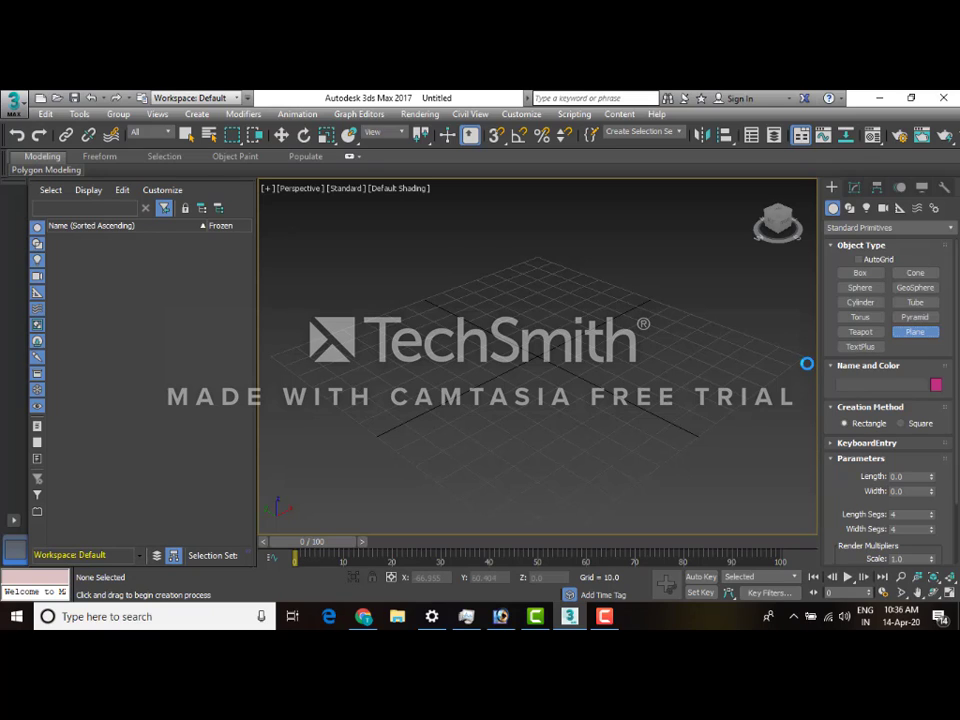
pyautogui.moveTo(290, 363); pyautogui.dragTo(808, 363)
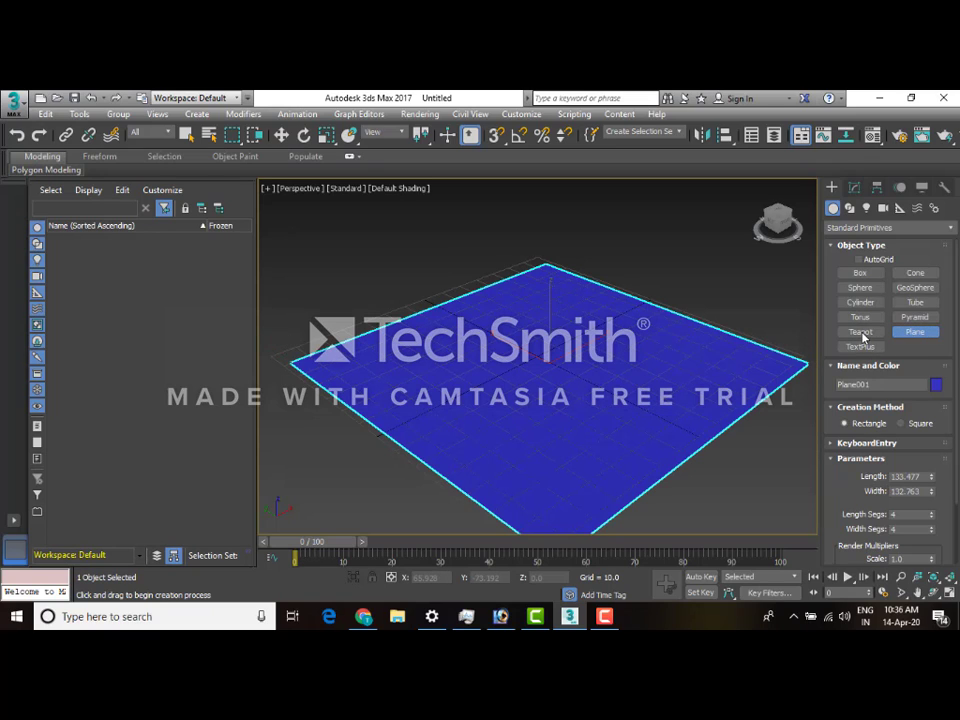
# - Create a teapot with a radius of about 20 at the middle of the plane
pyautogui.click(860, 332)
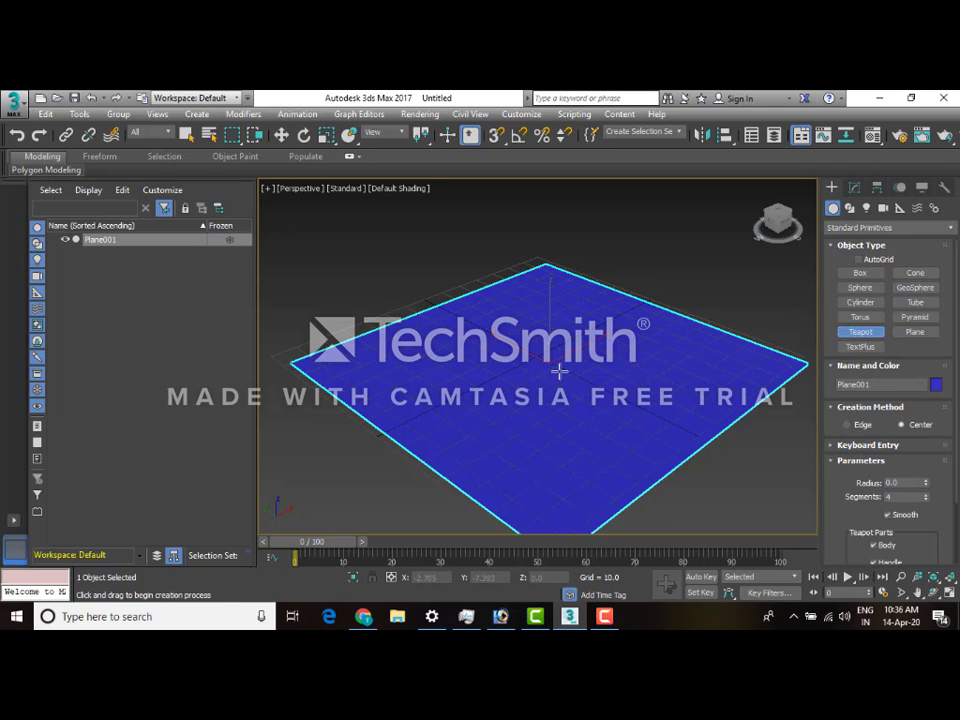
pyautogui.moveTo(561, 371); pyautogui.dragTo(579, 393)
pyautogui.press('w')
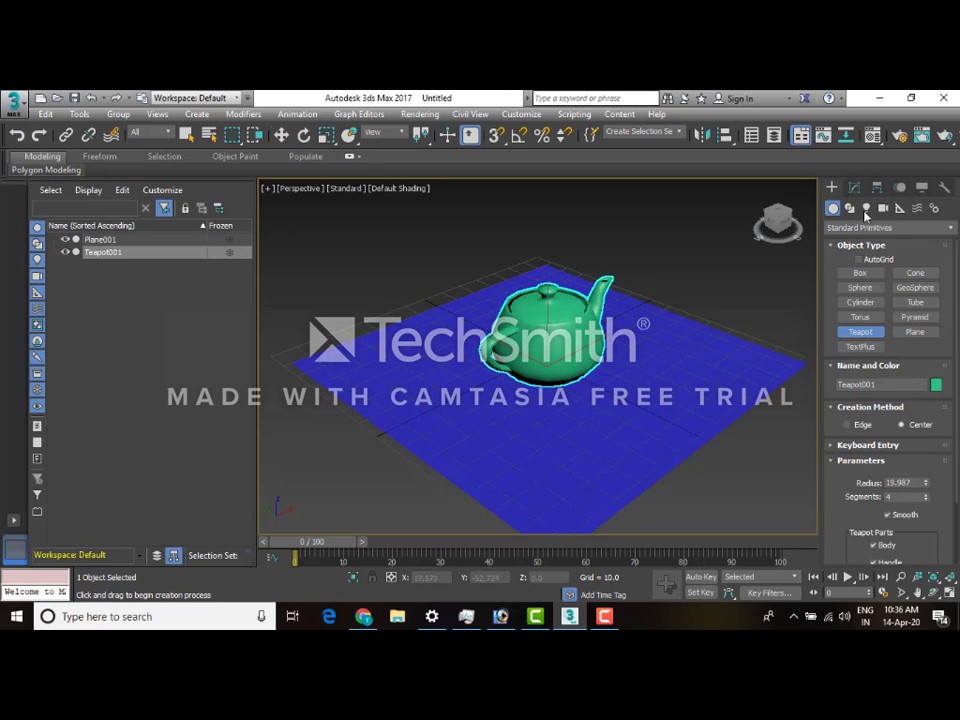
# - Start a photometric Target Light and dismiss the suggestion to use the Logarithmic Exposure Control
pyautogui.click(866, 208)
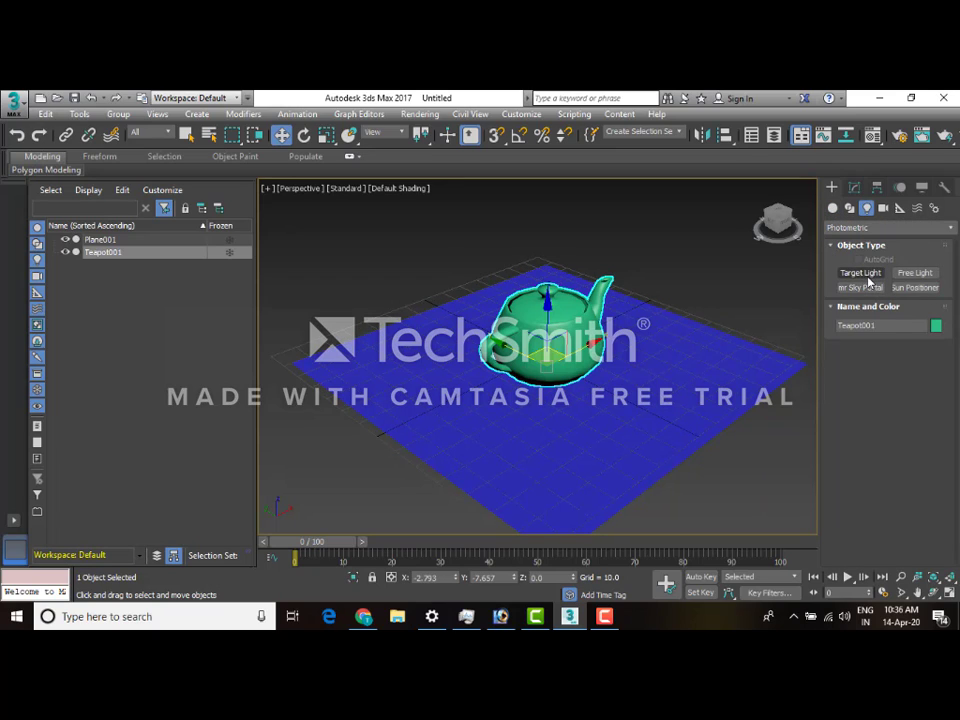
pyautogui.click(862, 273)
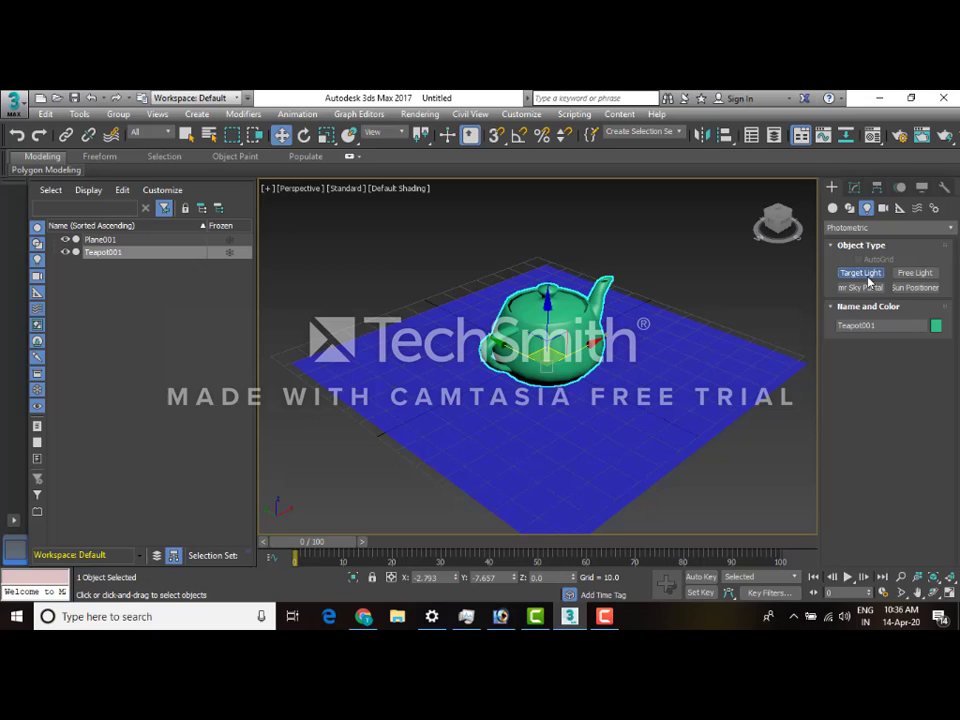
pyautogui.click(714, 398)
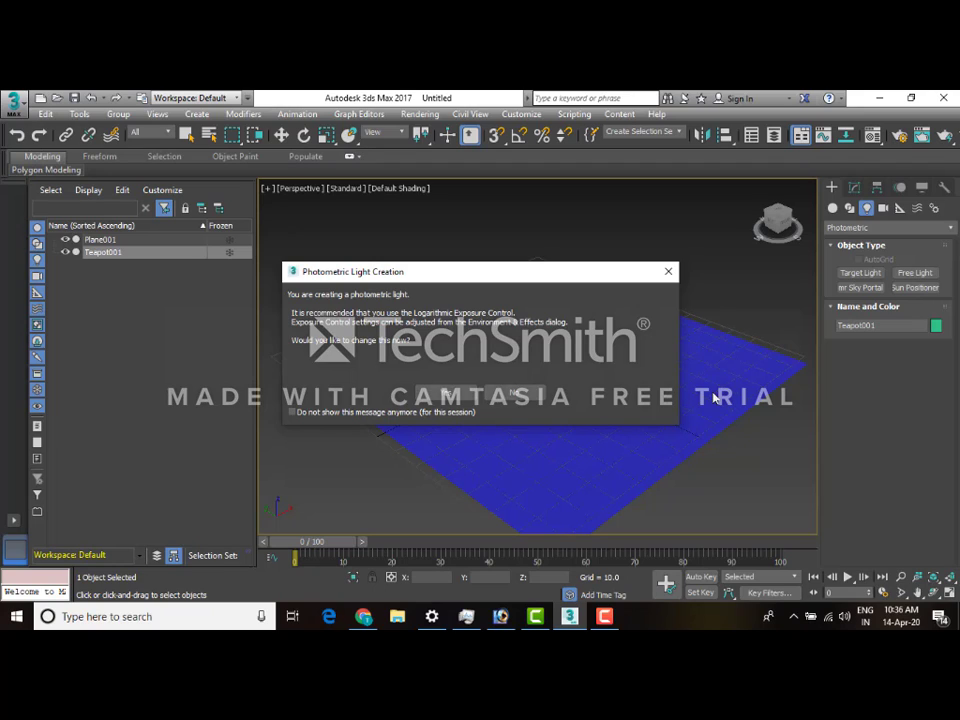
pyautogui.click(668, 271)
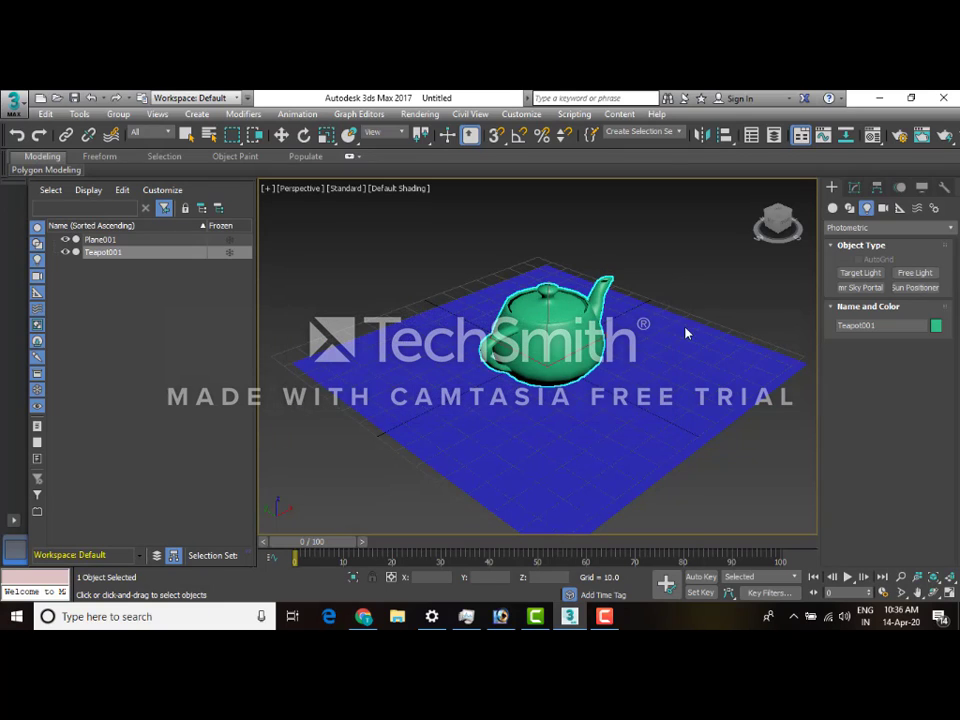
# - Change the scene's renderer to NVIDIA mental ray in Render Setup
pyautogui.click(415, 115)
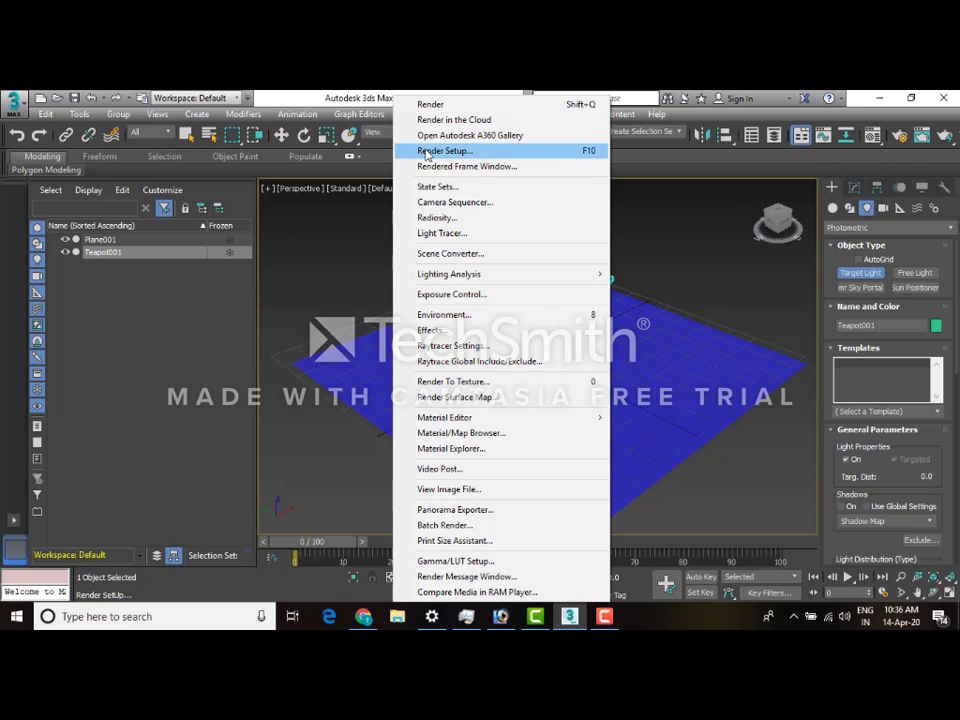
pyautogui.click(592, 160)
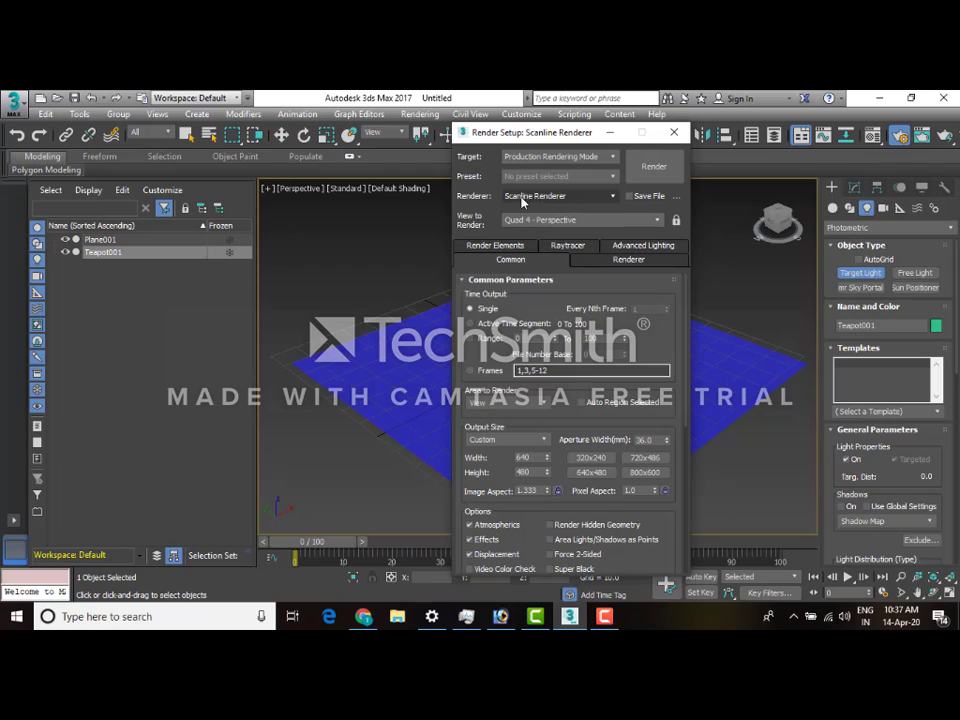
pyautogui.click(573, 201)
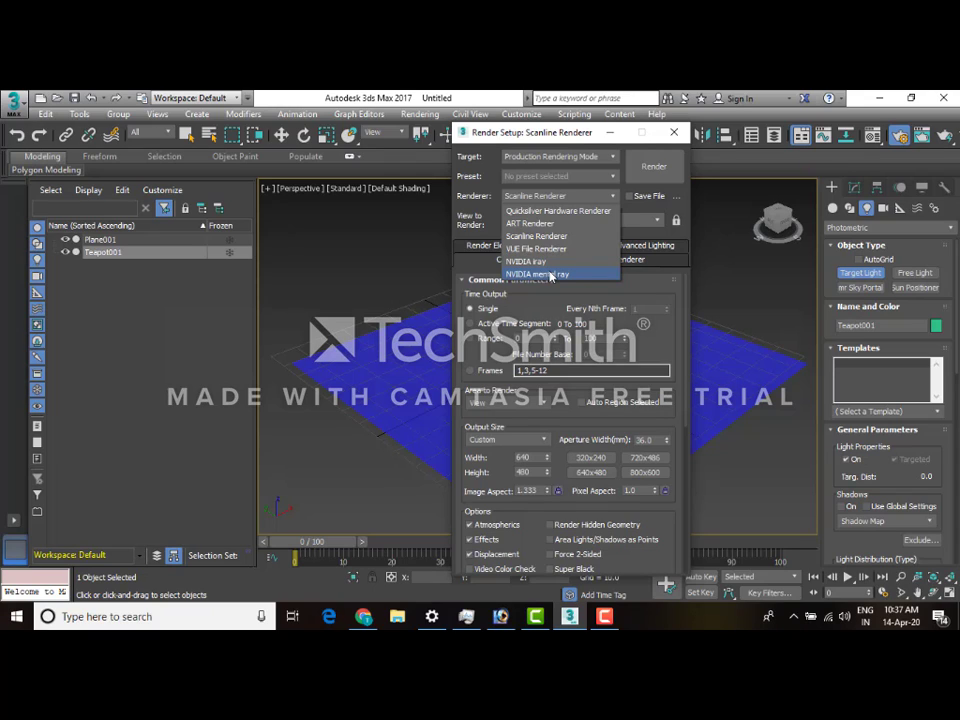
pyautogui.click(551, 277)
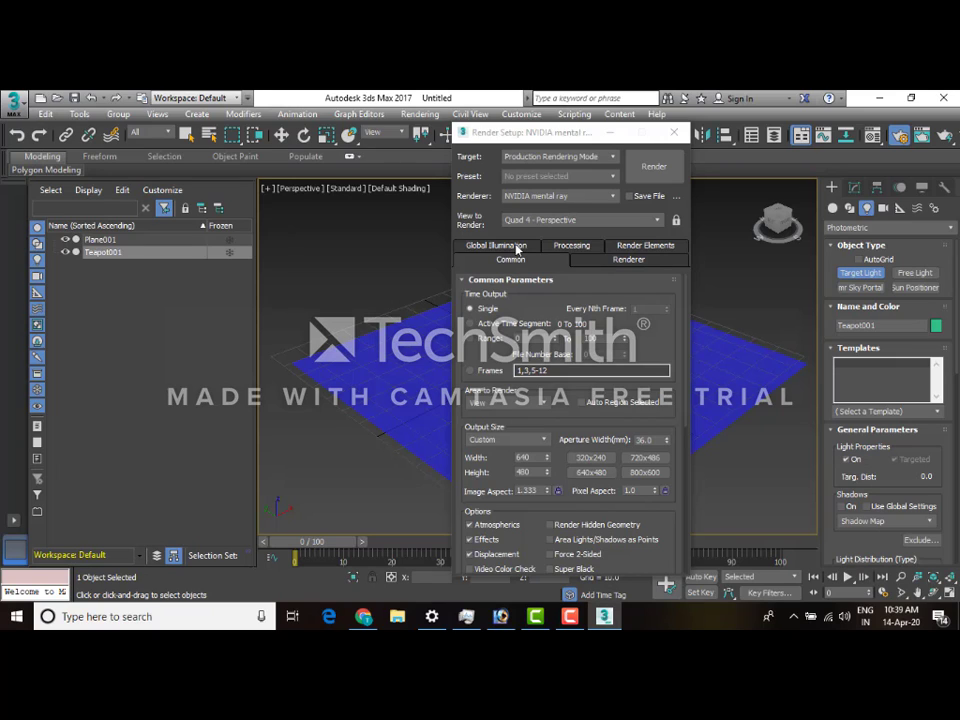
# - Set the global illumination skylight option to Skylight Illumination from Indirect (GI or FG) and minimize Render Setup
pyautogui.click(516, 248)
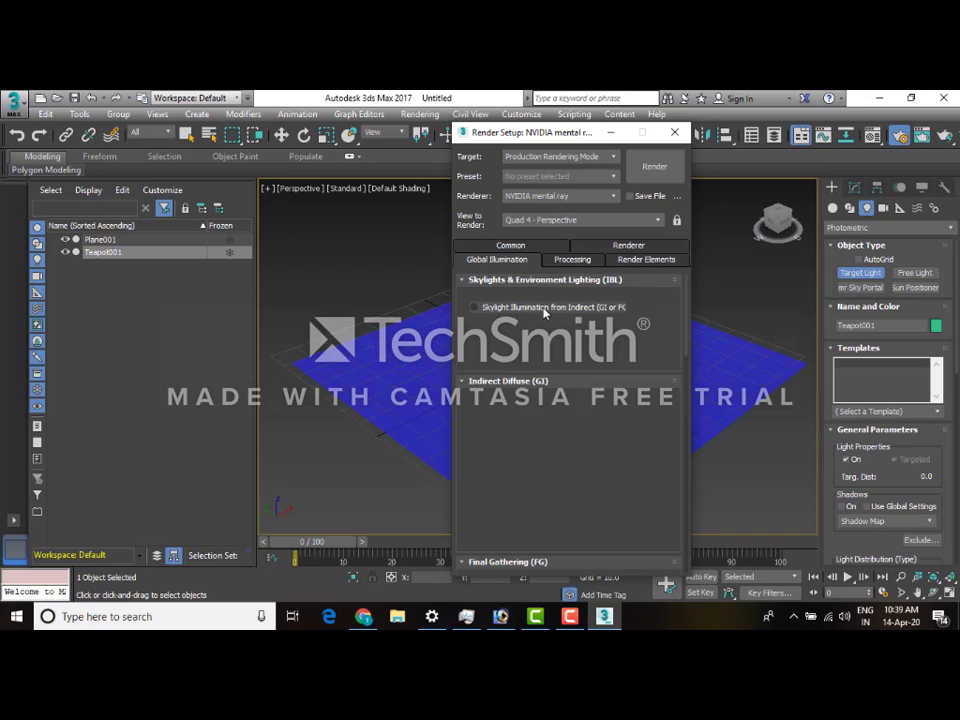
pyautogui.click(475, 308)
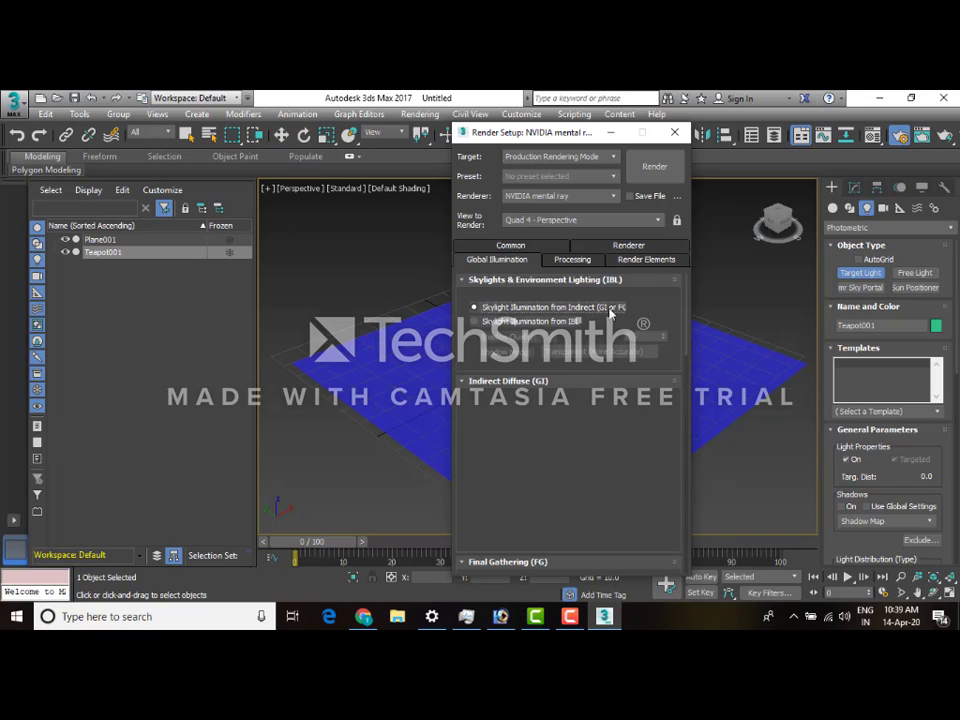
pyautogui.click(616, 132)
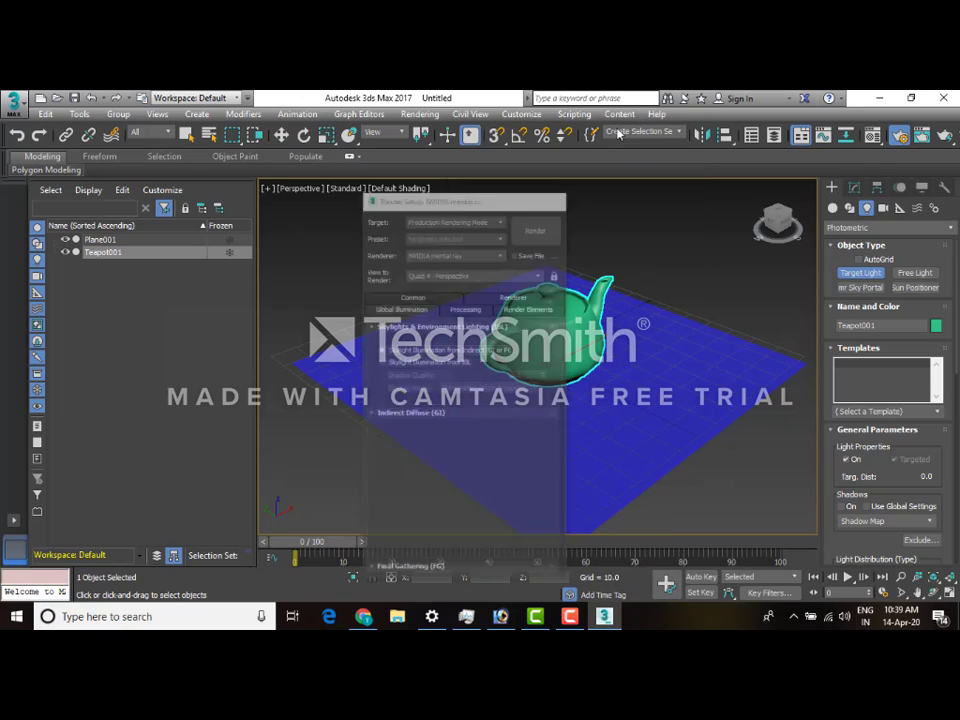
# - Accept mr Photographic Exposure Control and place a target light above and beside the teapot in the Front view, aimed at it from about 151 away
pyautogui.click(653, 208)
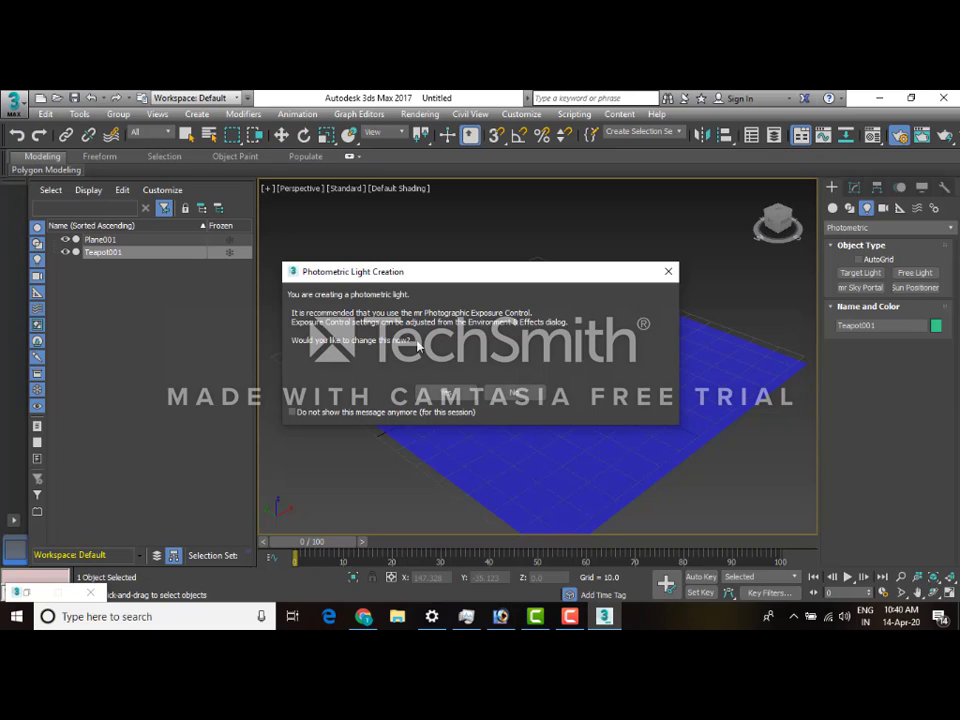
pyautogui.click(455, 396)
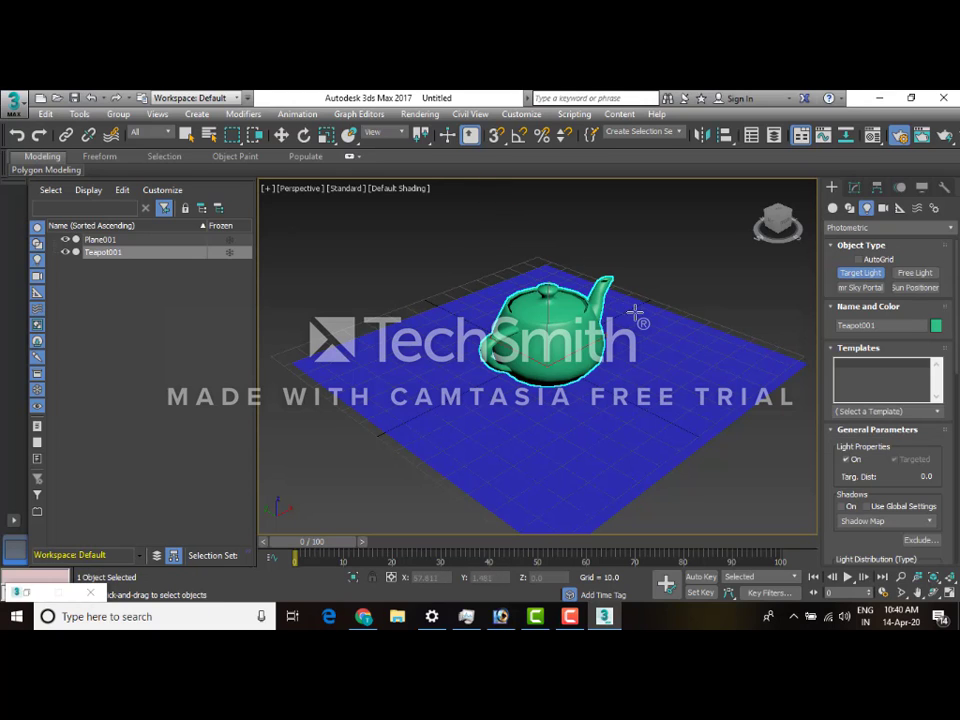
pyautogui.hotkey('alt', 'w')
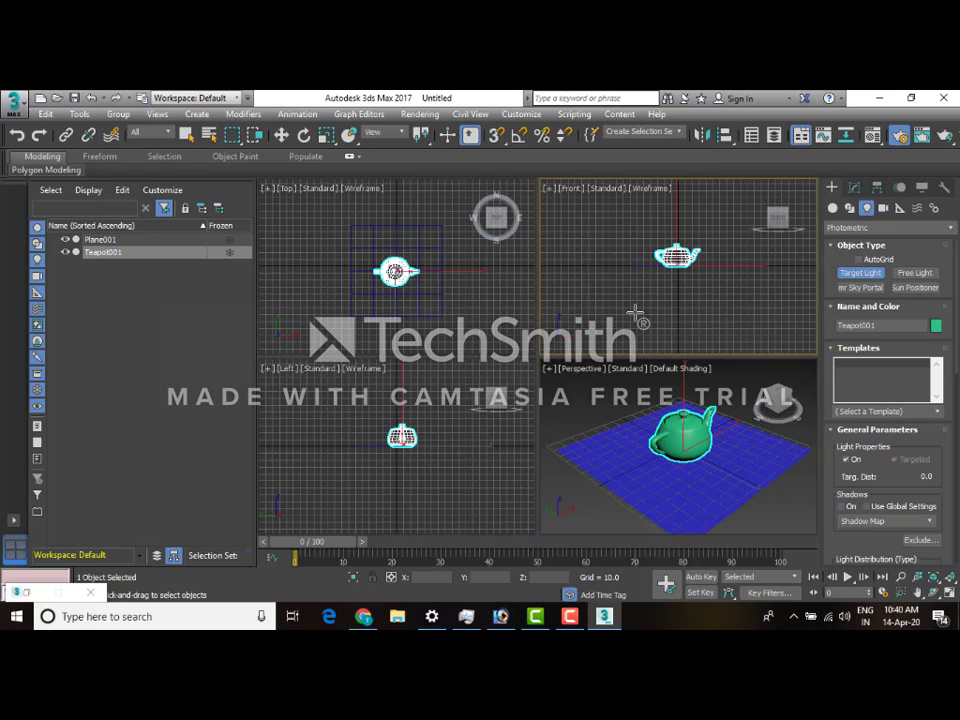
pyautogui.hotkey('alt', 'w')
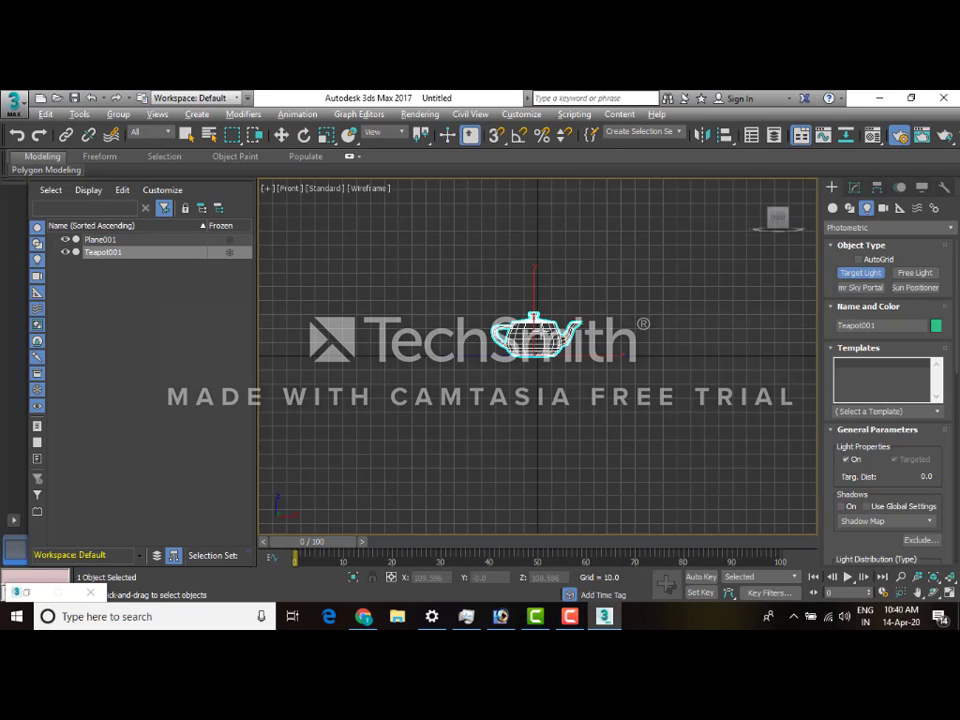
pyautogui.moveTo(690, 207); pyautogui.dragTo(536, 343)
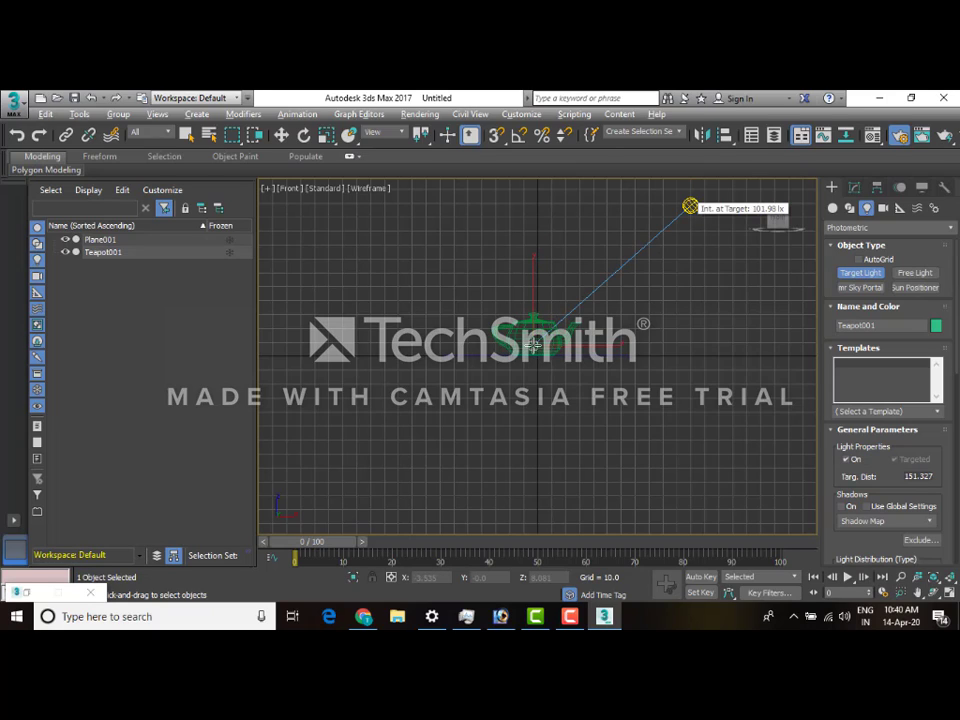
pyautogui.rightClick(641, 318)
# - Turn on shadows for the target light and set their type to Ray Traced Shadows
pyautogui.hotkey('alt', 'w')
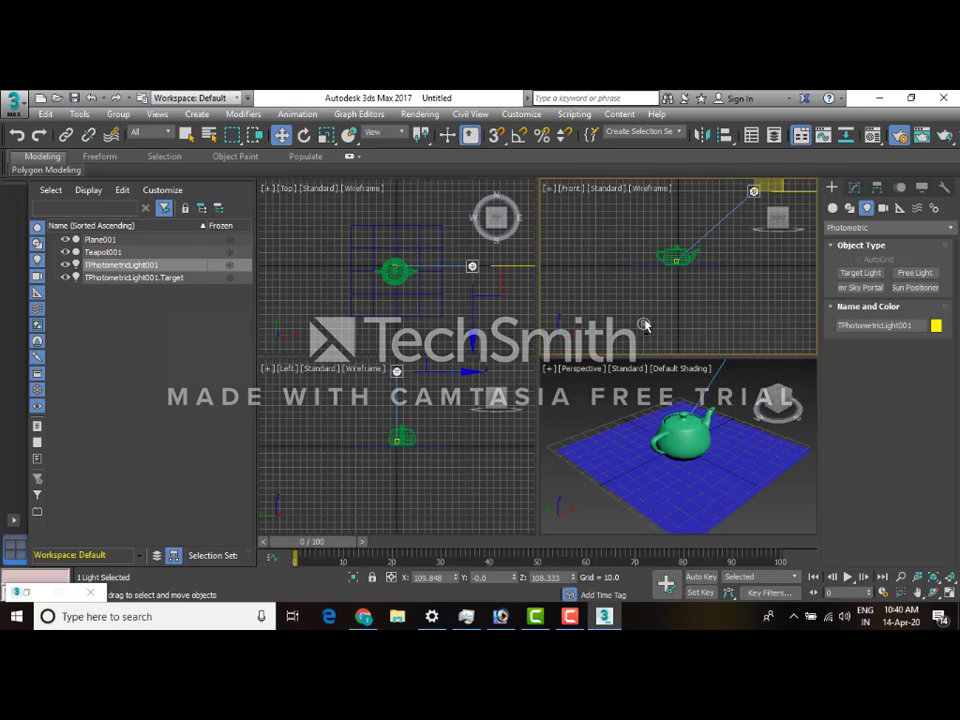
pyautogui.hotkey('alt', 'w')
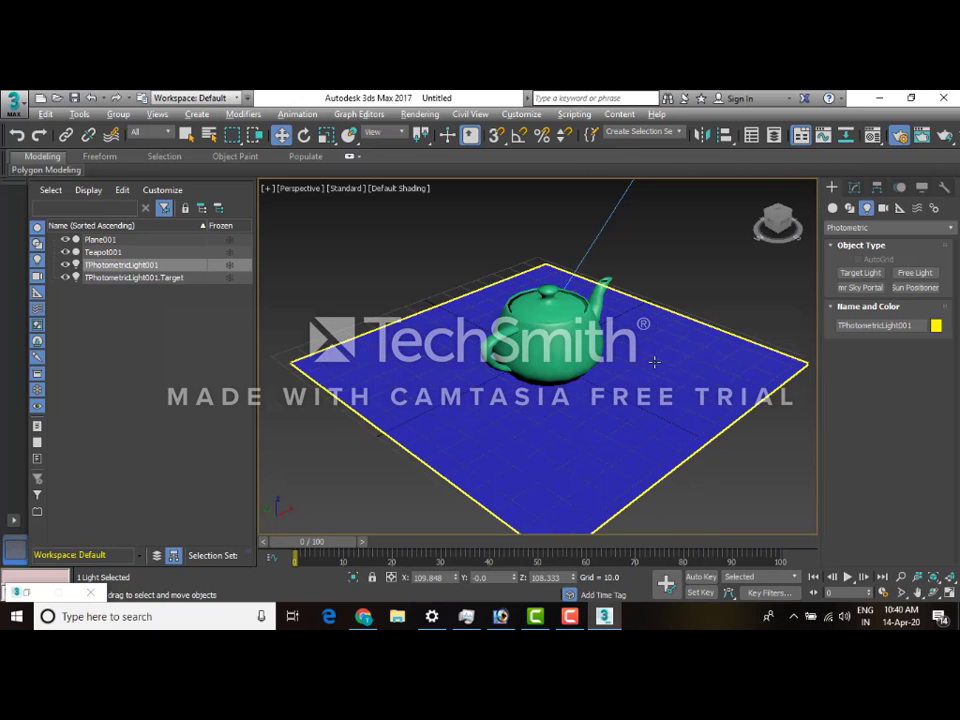
pyautogui.scroll(-6, 576, 463)
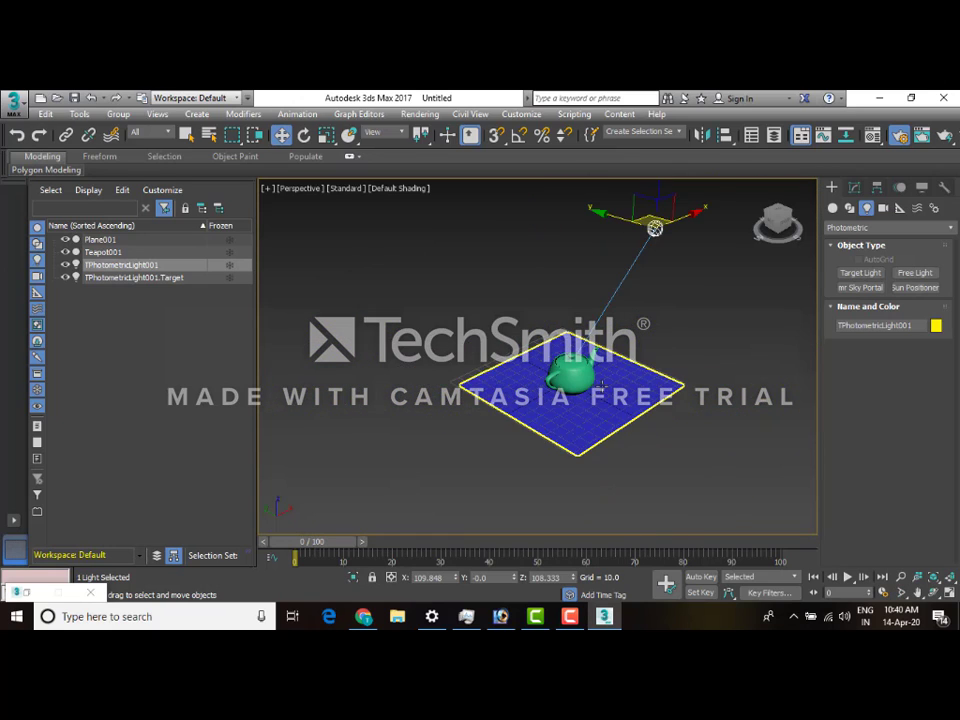
pyautogui.click(853, 187)
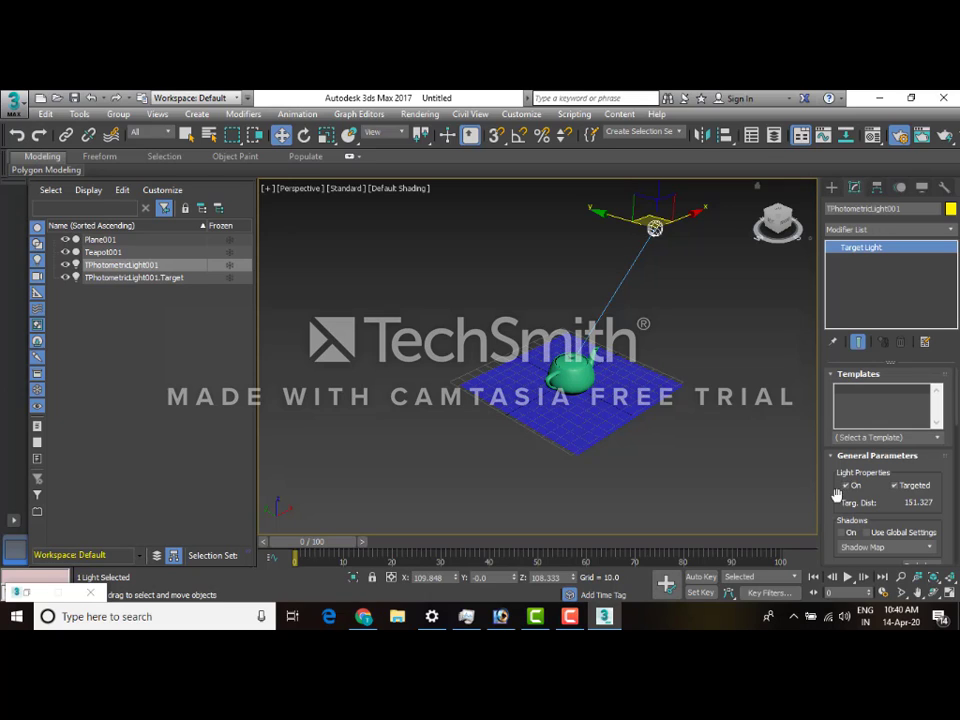
pyautogui.scroll(-3, 850, 430)
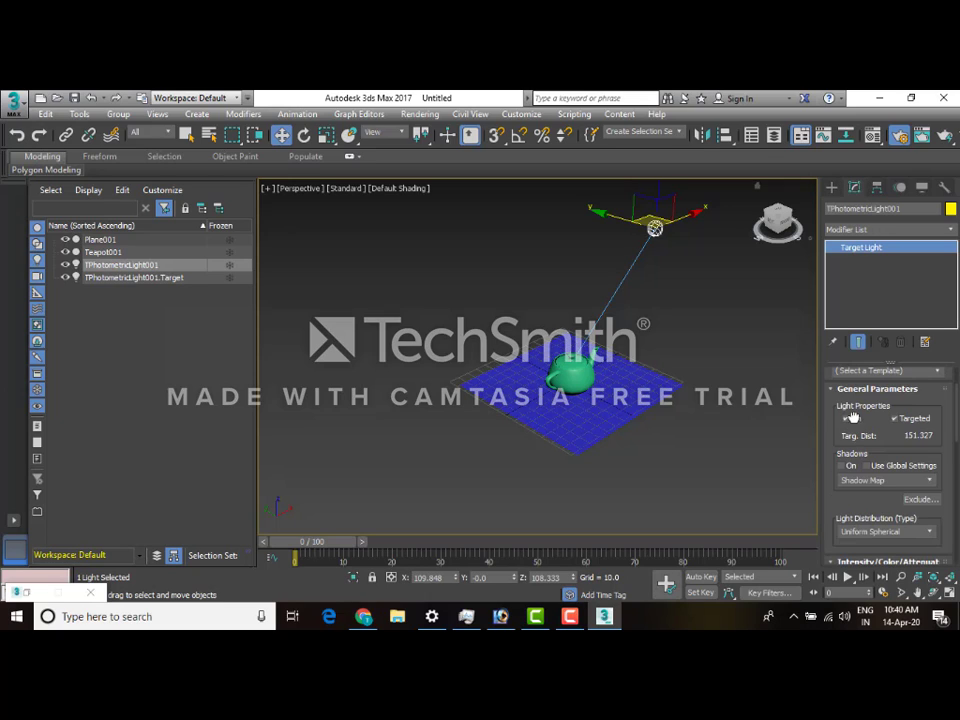
pyautogui.scroll(-2, 853, 410)
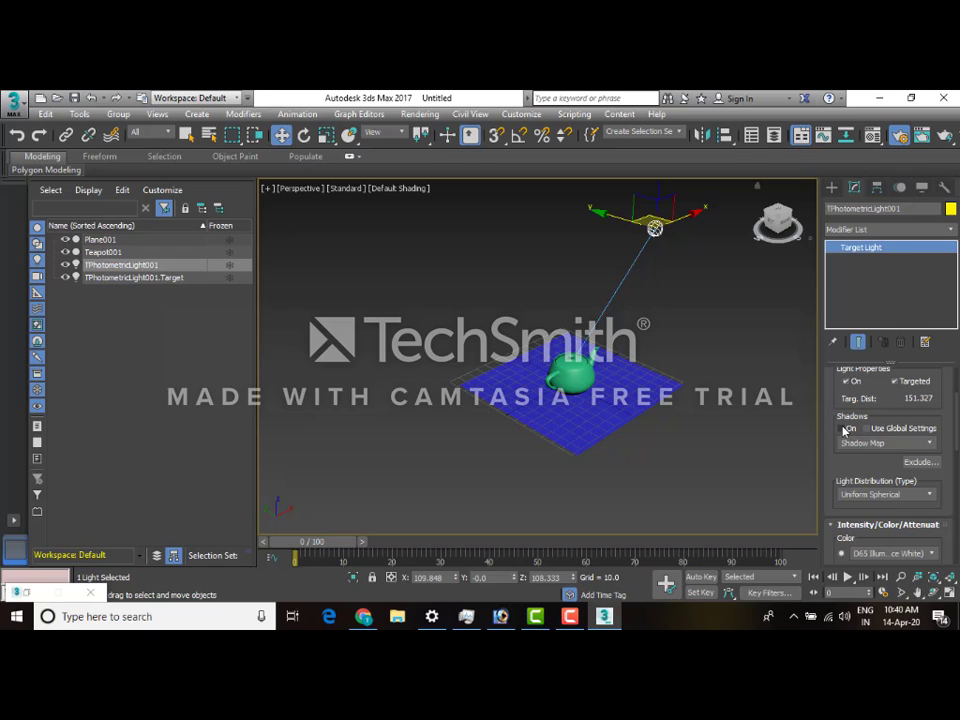
pyautogui.click(842, 428)
pyautogui.click(880, 442)
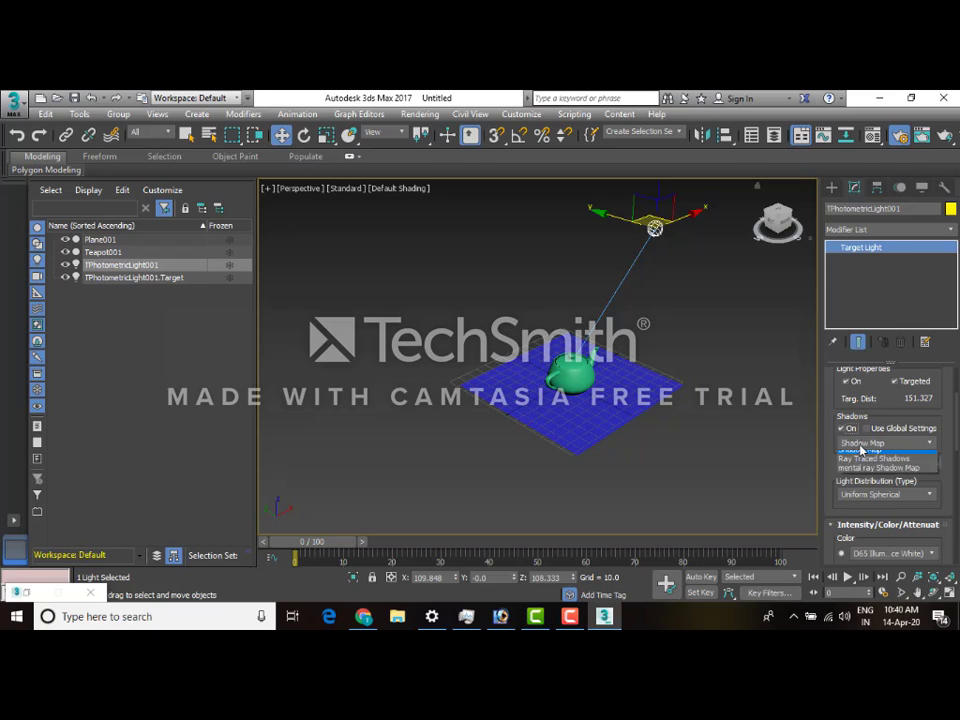
pyautogui.click(870, 484)
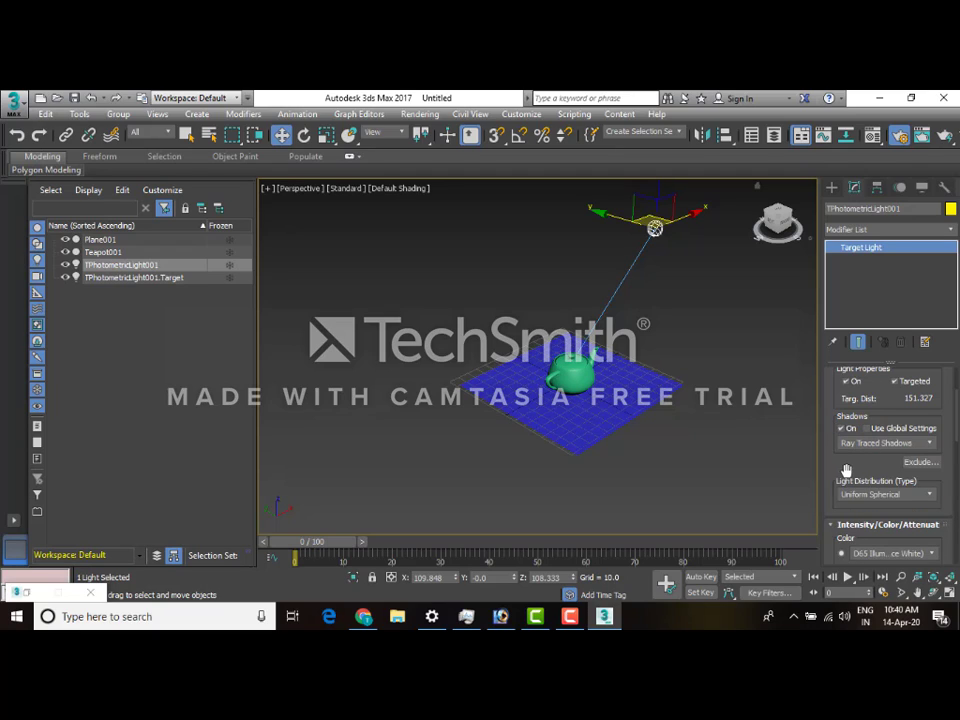
# - Change the target light's distribution type to Spotlight
pyautogui.moveTo(846, 470); pyautogui.dragTo(862, 381)
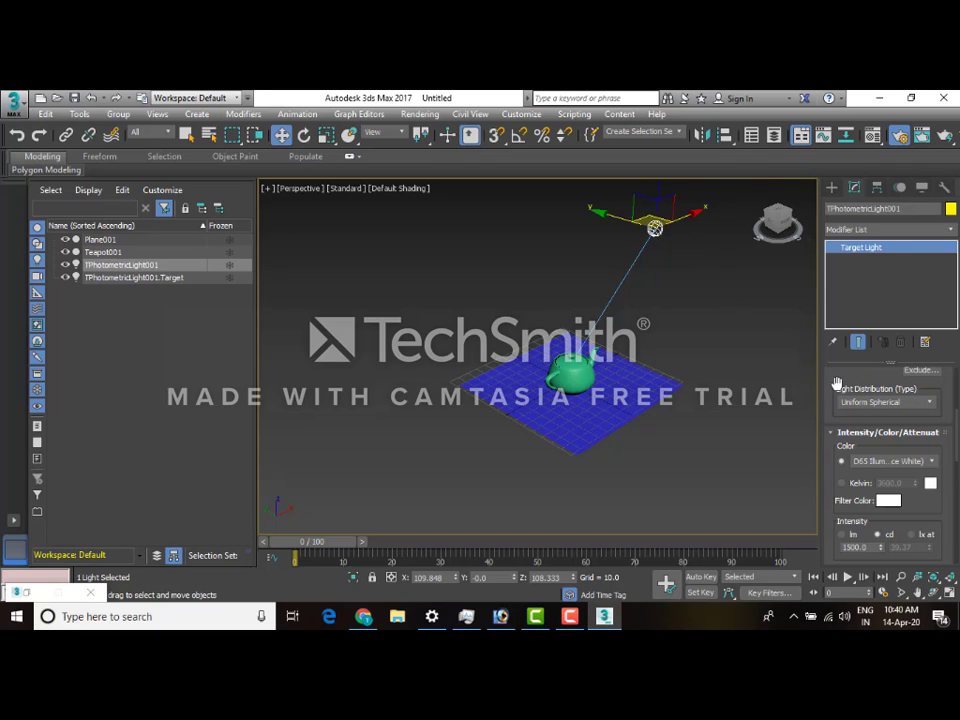
pyautogui.click(884, 401)
pyautogui.click(878, 424)
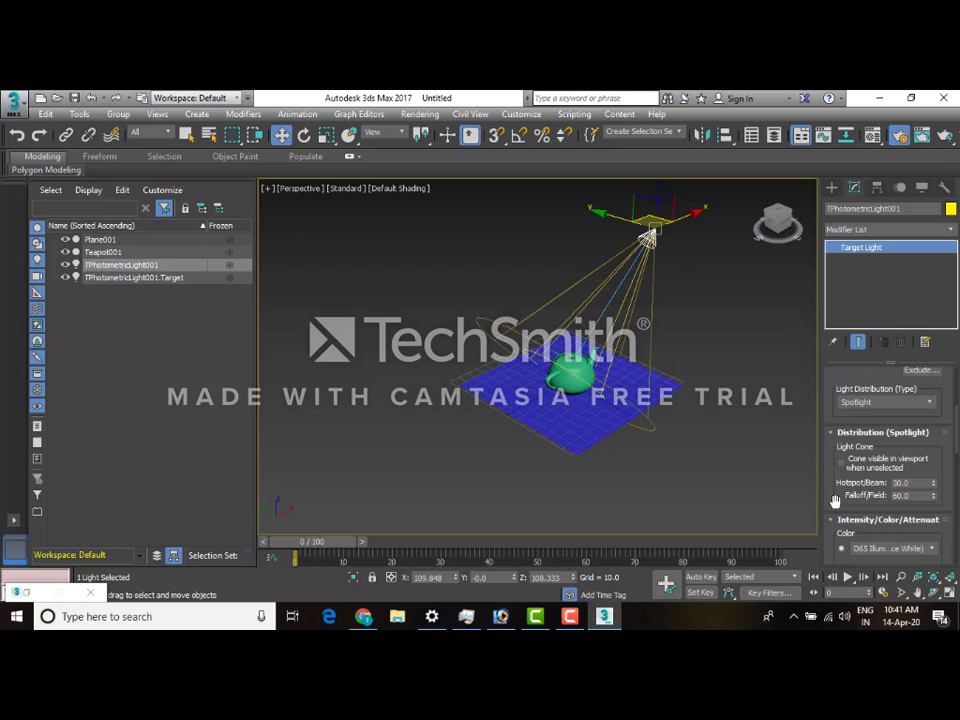
# - Set the target light's color preset to HID Mercury
pyautogui.moveTo(831, 496); pyautogui.dragTo(842, 398)
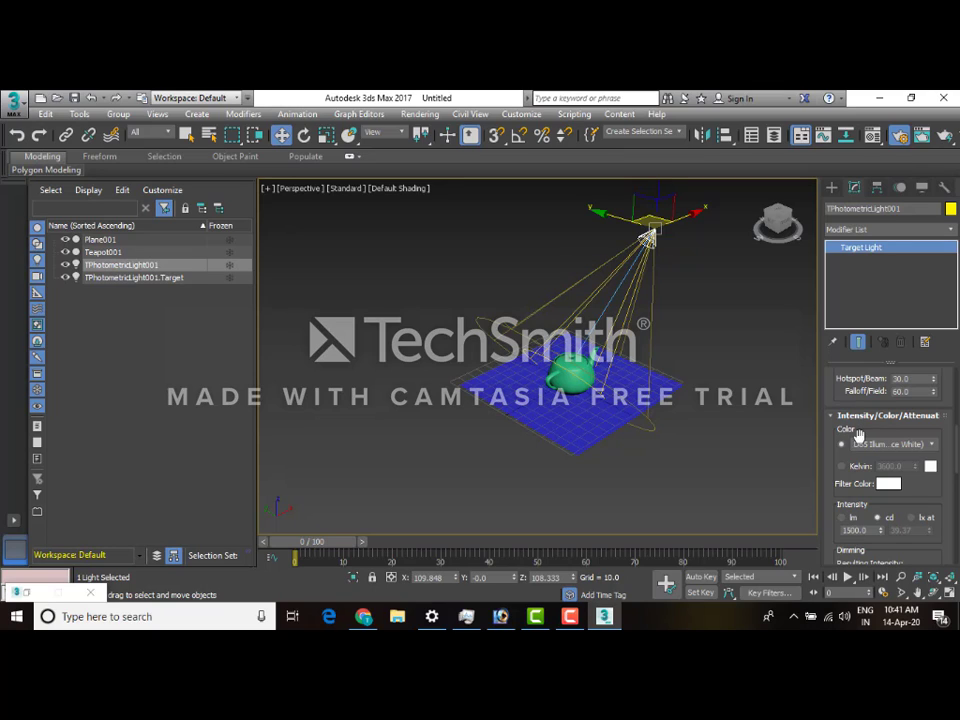
pyautogui.click(902, 449)
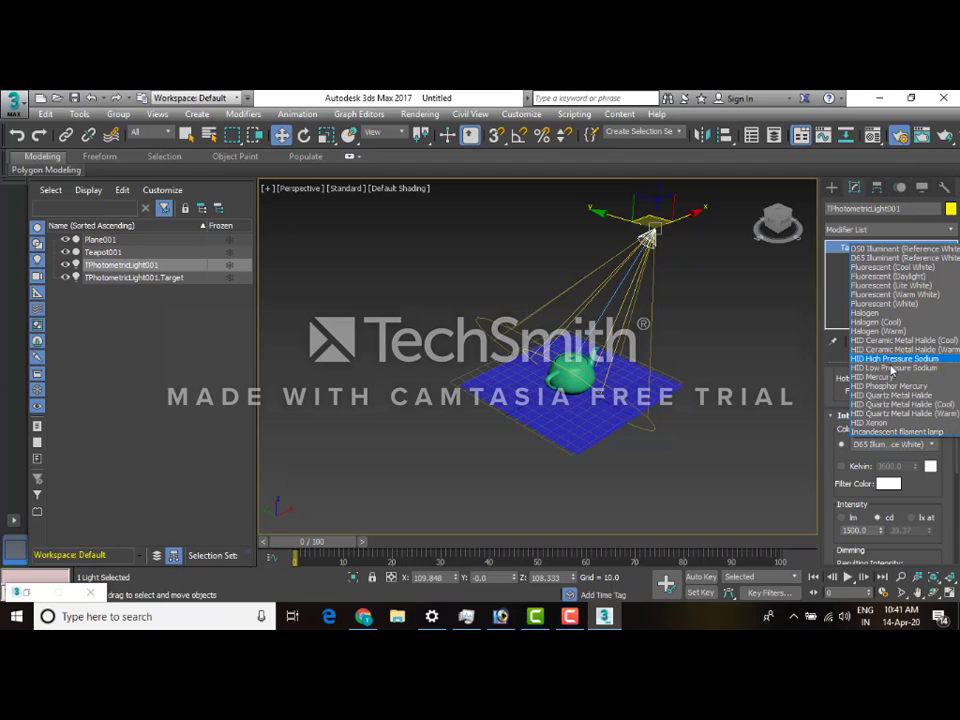
pyautogui.click(888, 377)
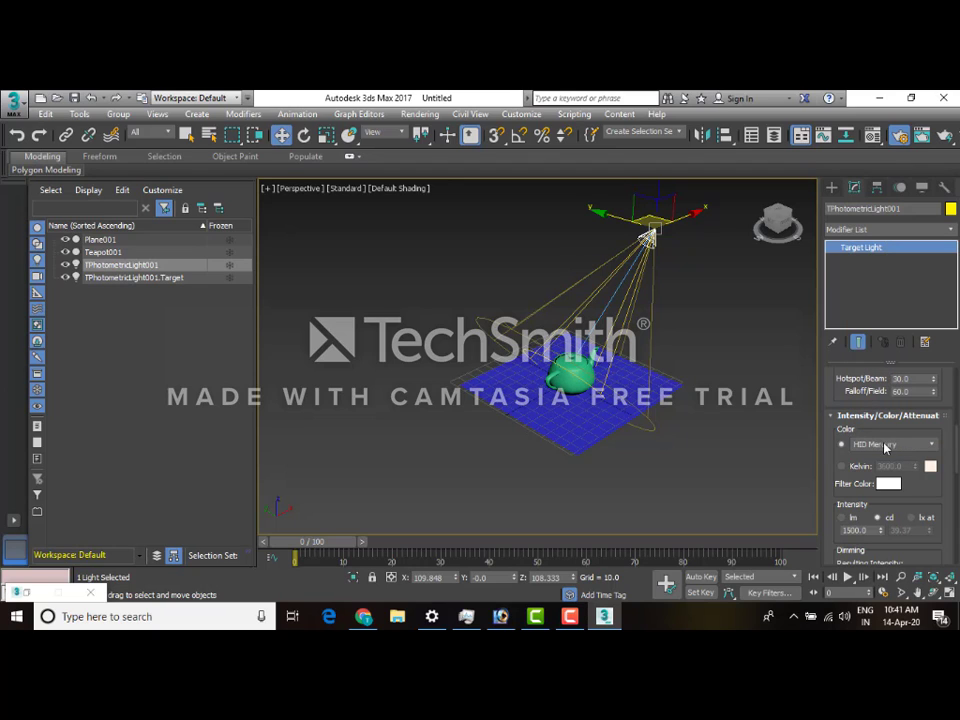
pyautogui.moveTo(607, 389); pyautogui.dragTo(579, 402, button='middle')
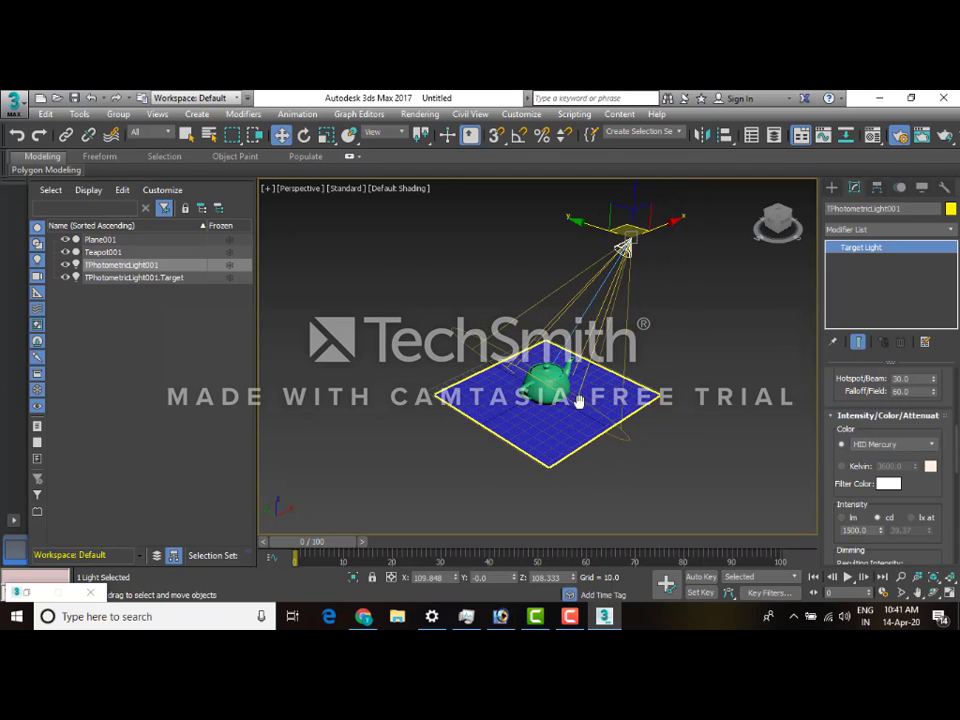
# - Render a closer Perspective view of the teapot to check the spotlight's color and shadow, and close the rendered frame
pyautogui.scroll(5, 578, 402)
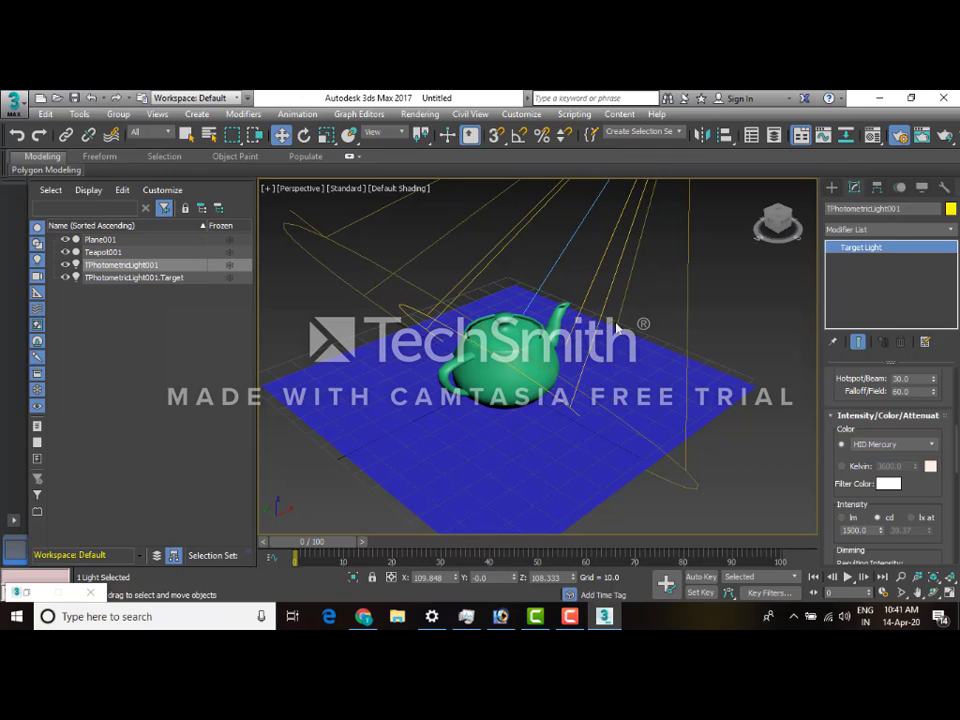
pyautogui.hotkey('shift', 'q')
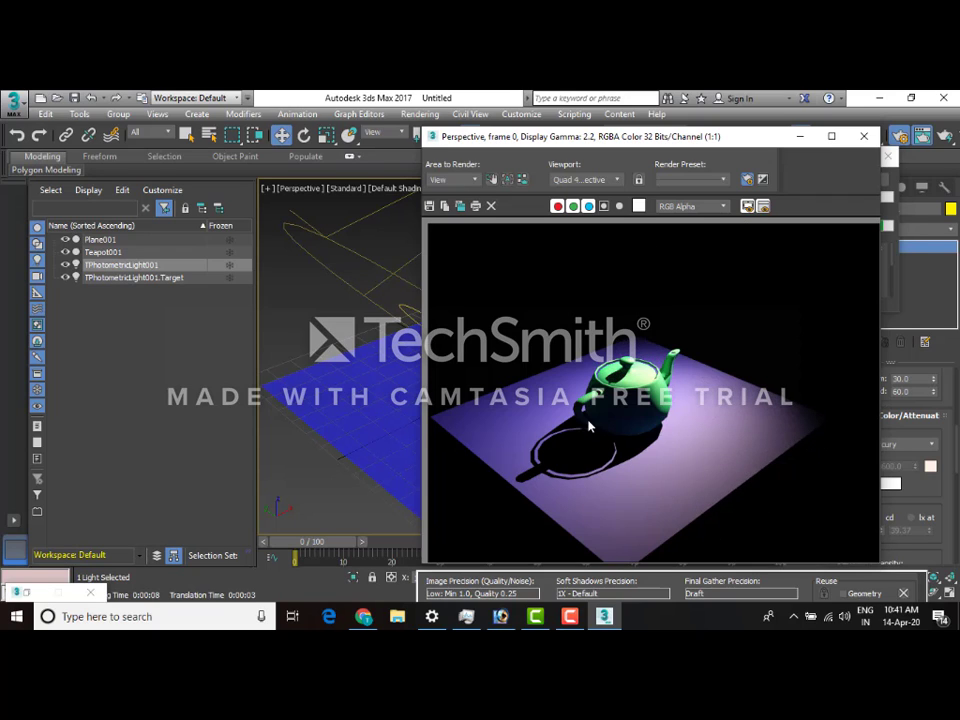
pyautogui.click(864, 136)
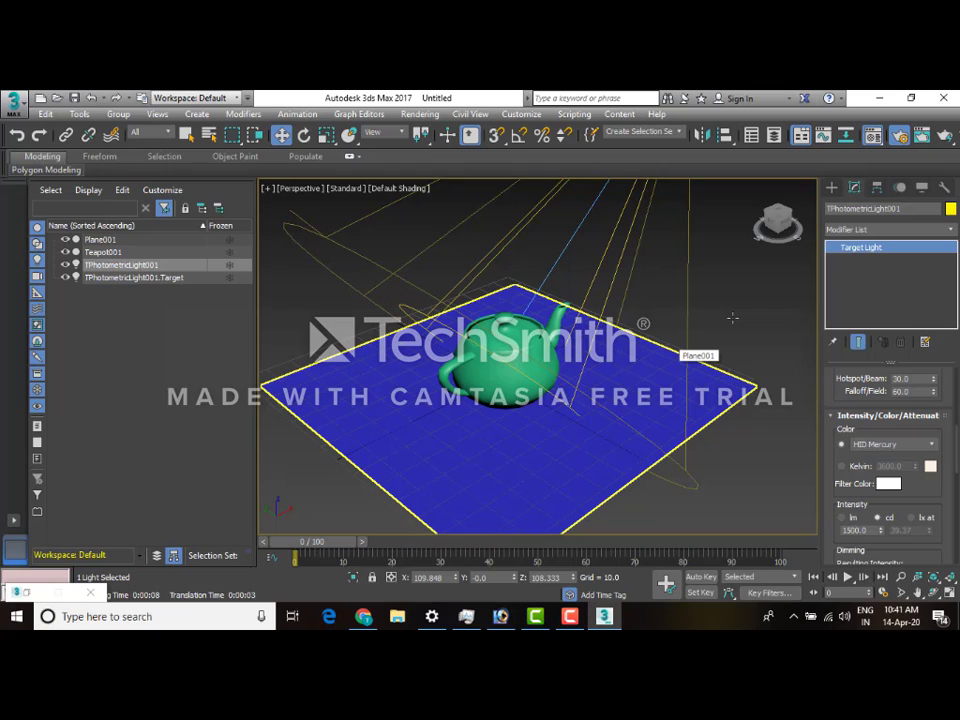
# - Assign the first sample material, 01 - Default, to the teapot
pyautogui.press('m')
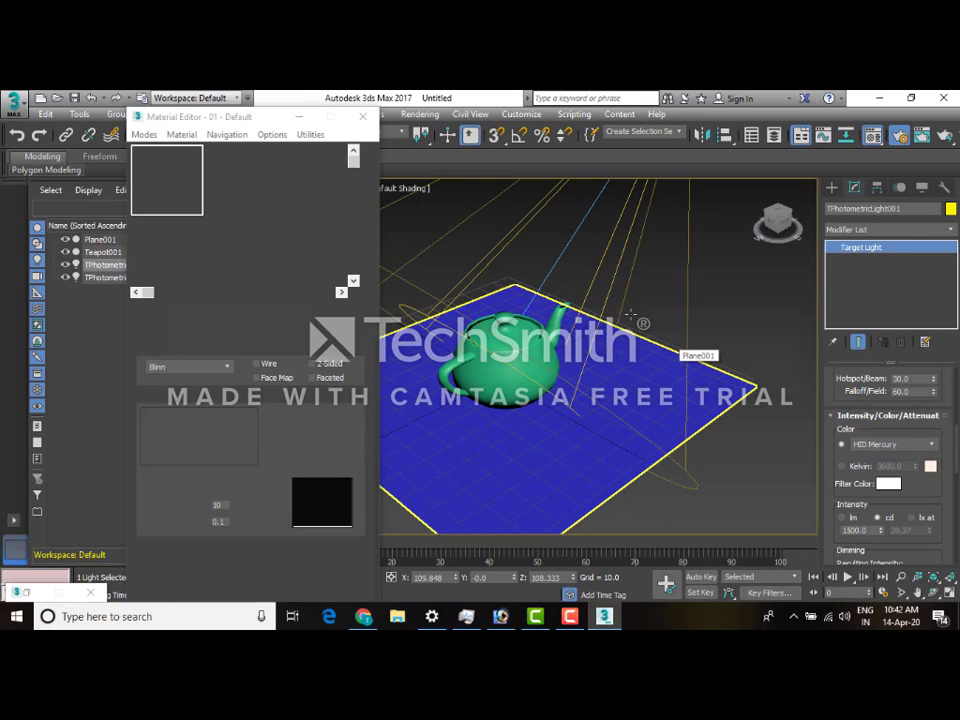
pyautogui.click(483, 367)
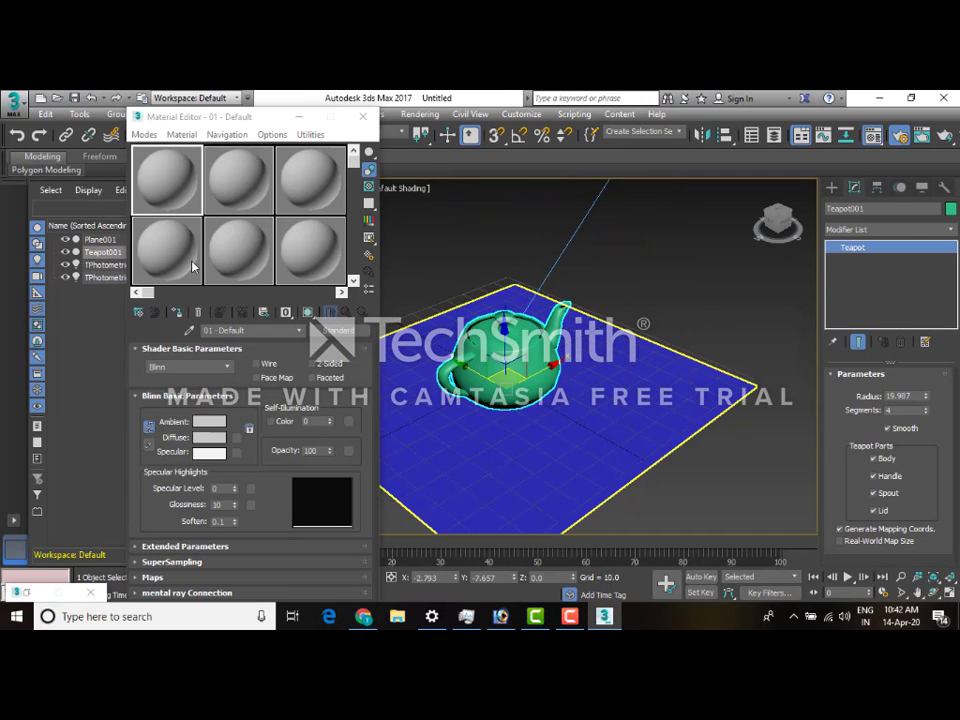
pyautogui.click(177, 312)
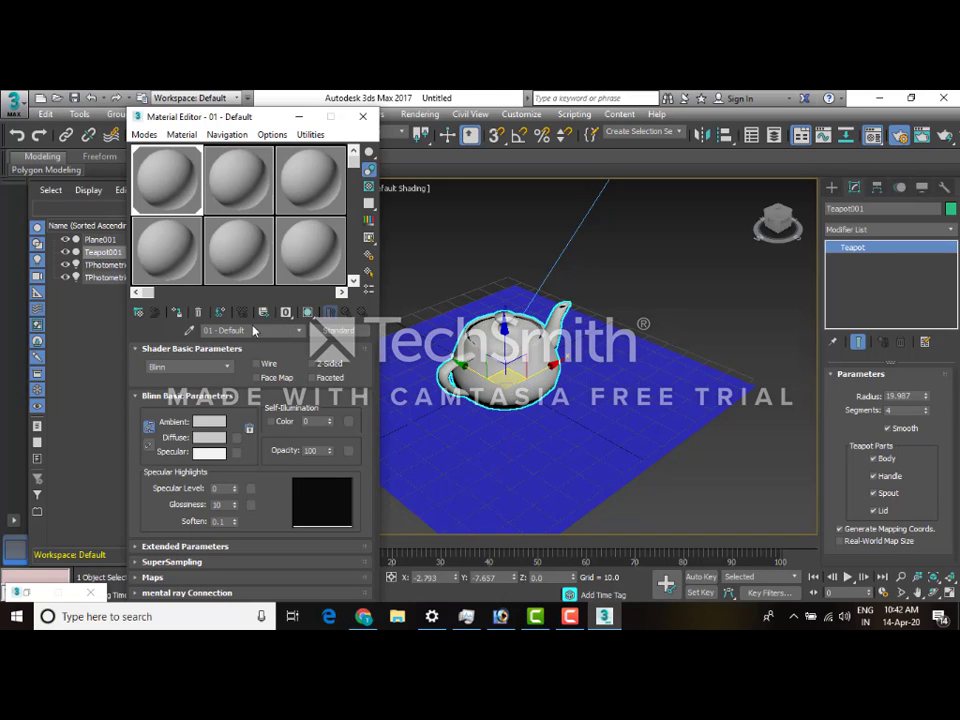
# - Change the teapot's material type to Physical Material and apply the Copper preset
pyautogui.click(339, 333)
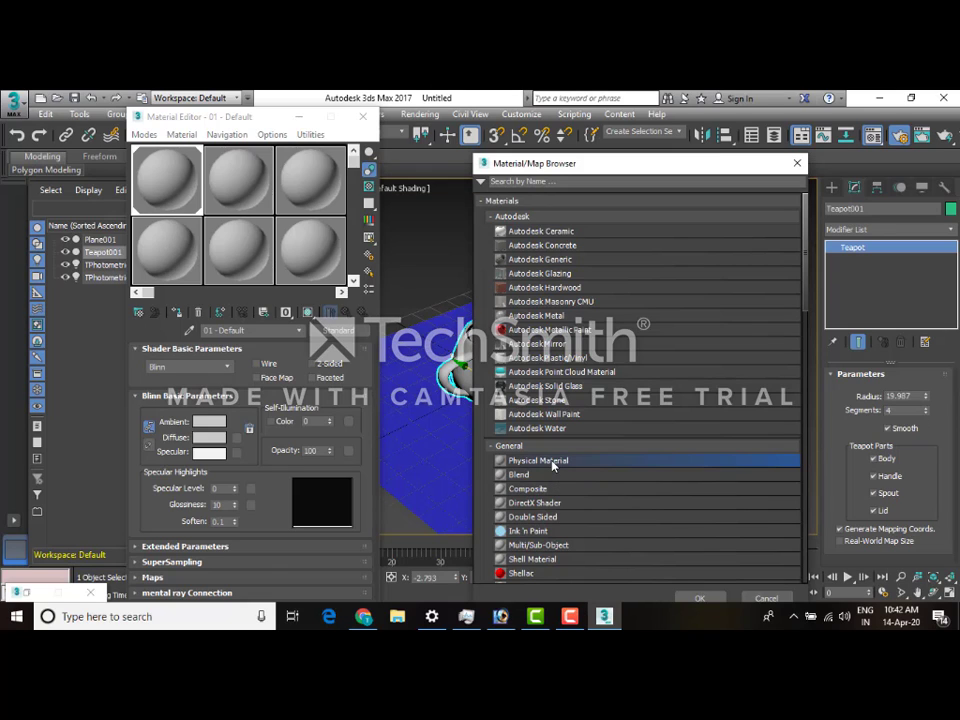
pyautogui.doubleClick(545, 461)
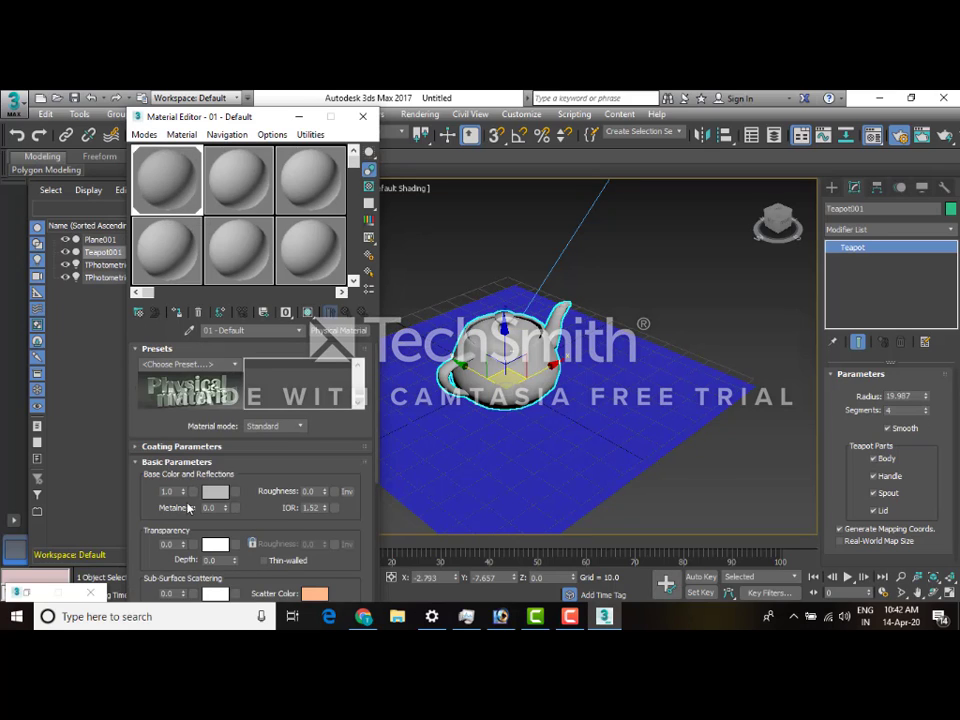
pyautogui.click(238, 366)
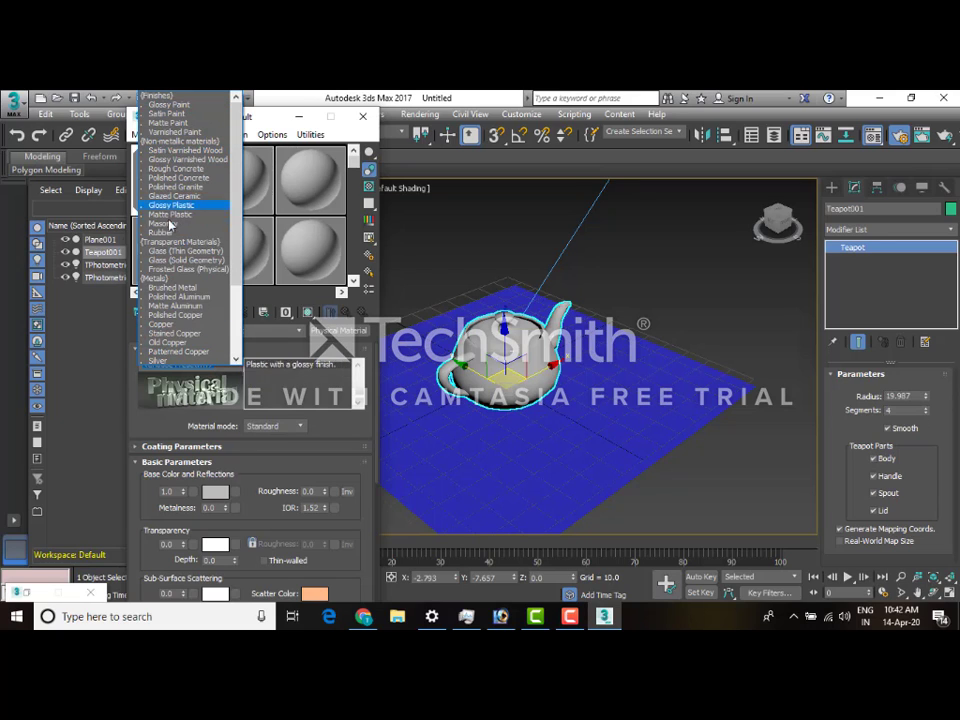
pyautogui.click(167, 325)
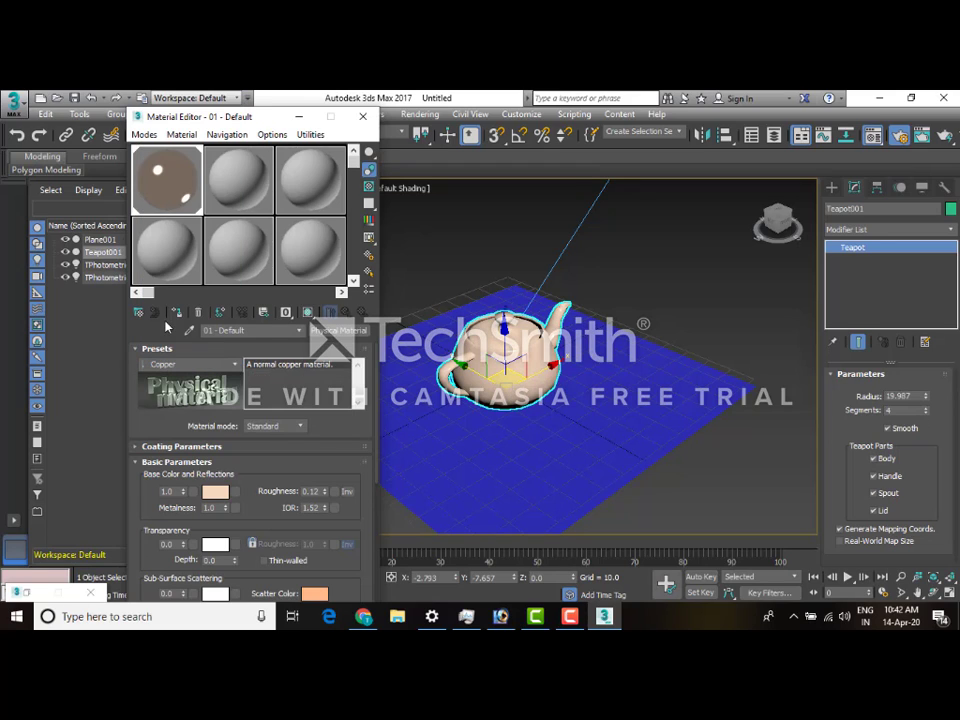
# - Render a low close-up of the teapot in the Perspective view to check the copper material
pyautogui.scroll(4, 577, 333)
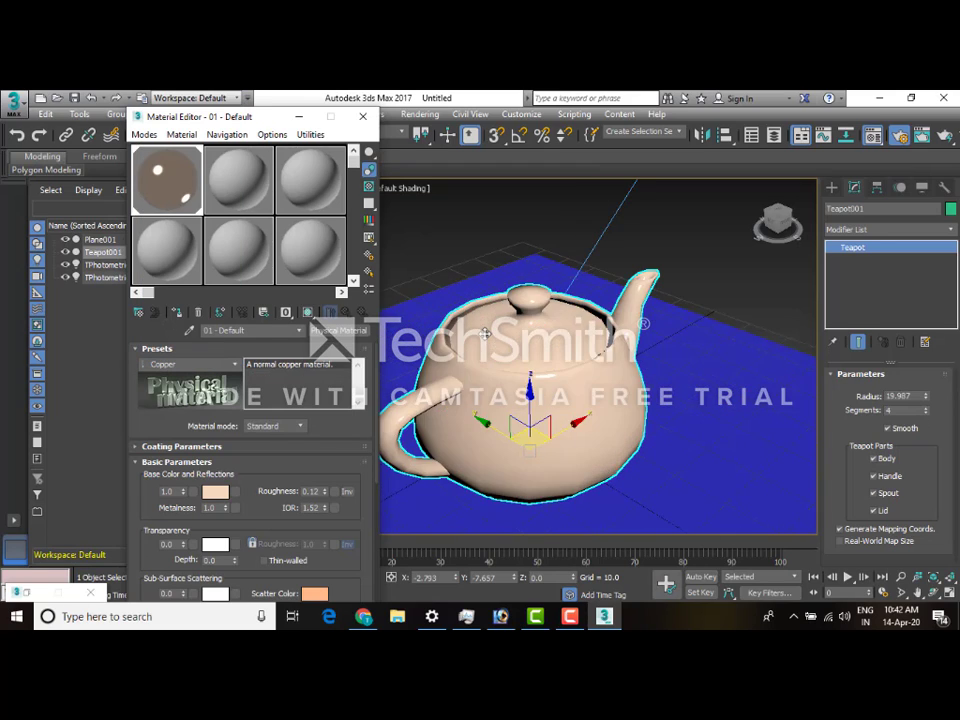
pyautogui.keyDown('alt'); pyautogui.moveTo(603, 404); pyautogui.dragTo(514, 397, button='middle'); pyautogui.keyUp('alt')
pyautogui.hotkey('shift', 'q')
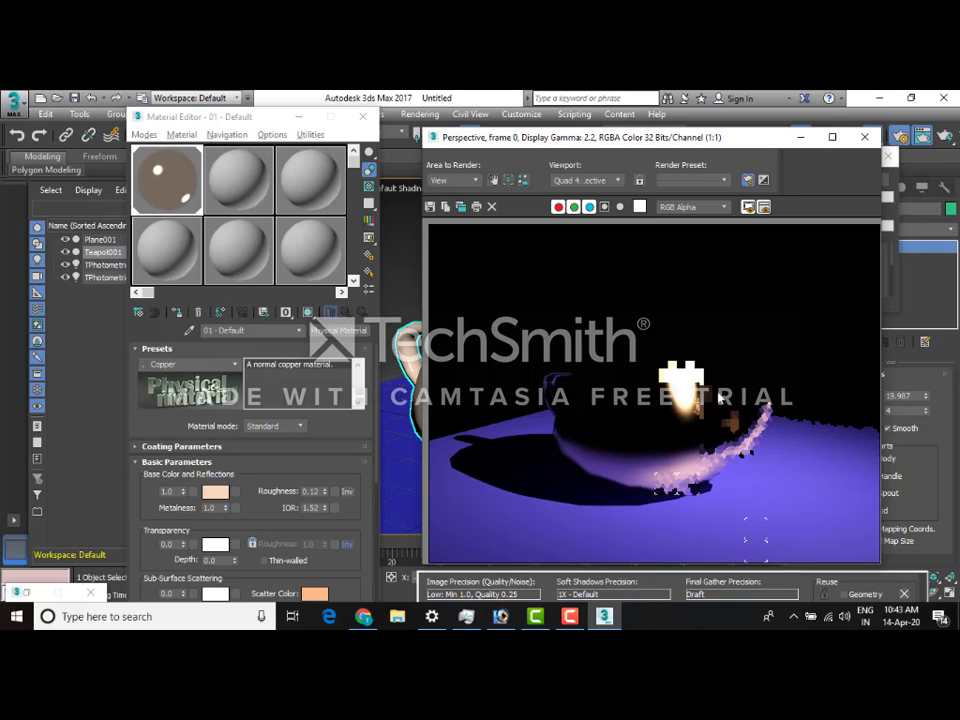
# - Set the environment background color to a cyan blue and render the Perspective view again
pyautogui.moveTo(205, 116); pyautogui.dragTo(219, 200)
pyautogui.click(420, 114)
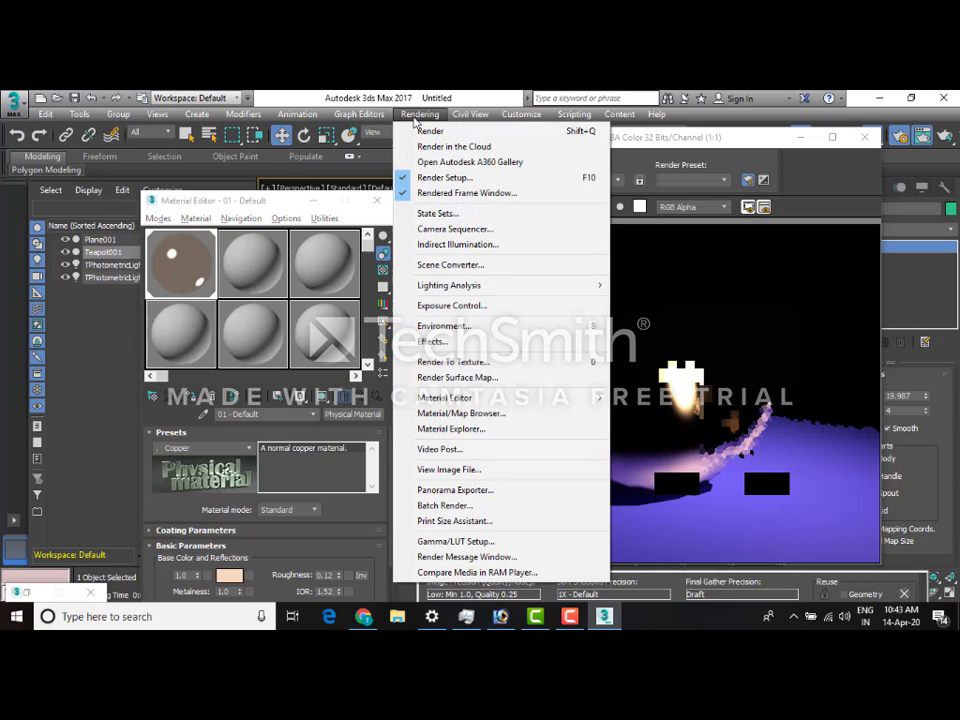
pyautogui.click(457, 307)
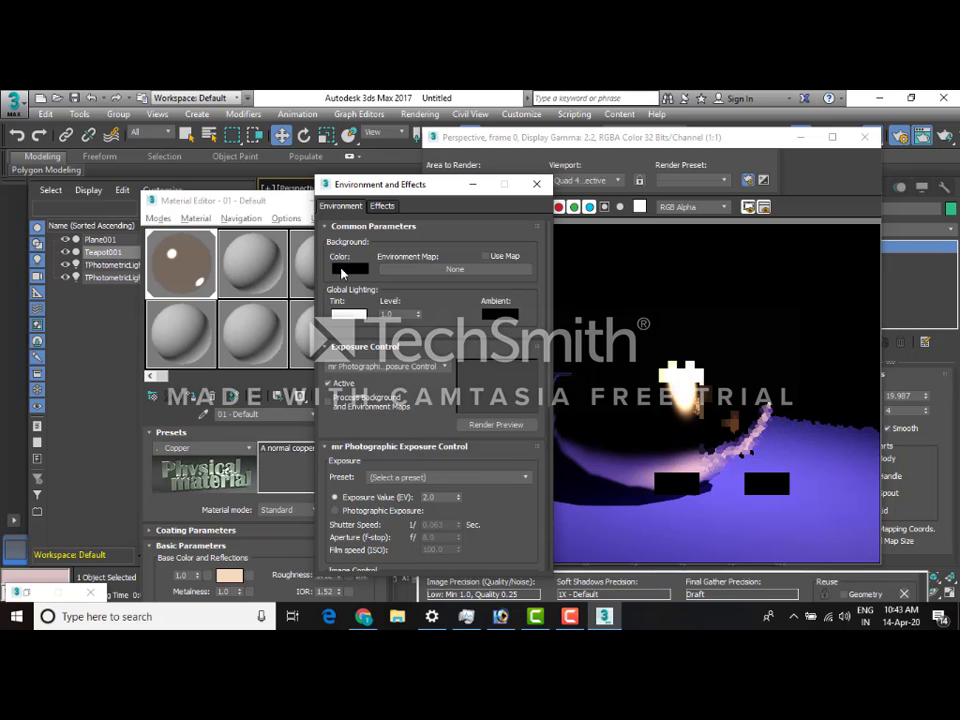
pyautogui.click(341, 270)
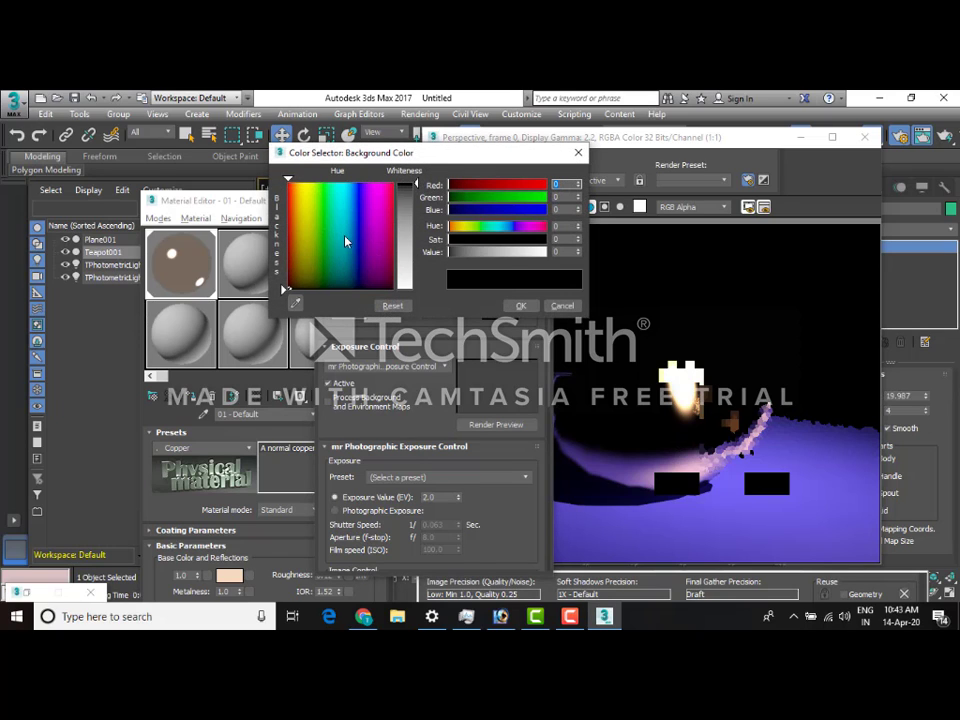
pyautogui.click(345, 215)
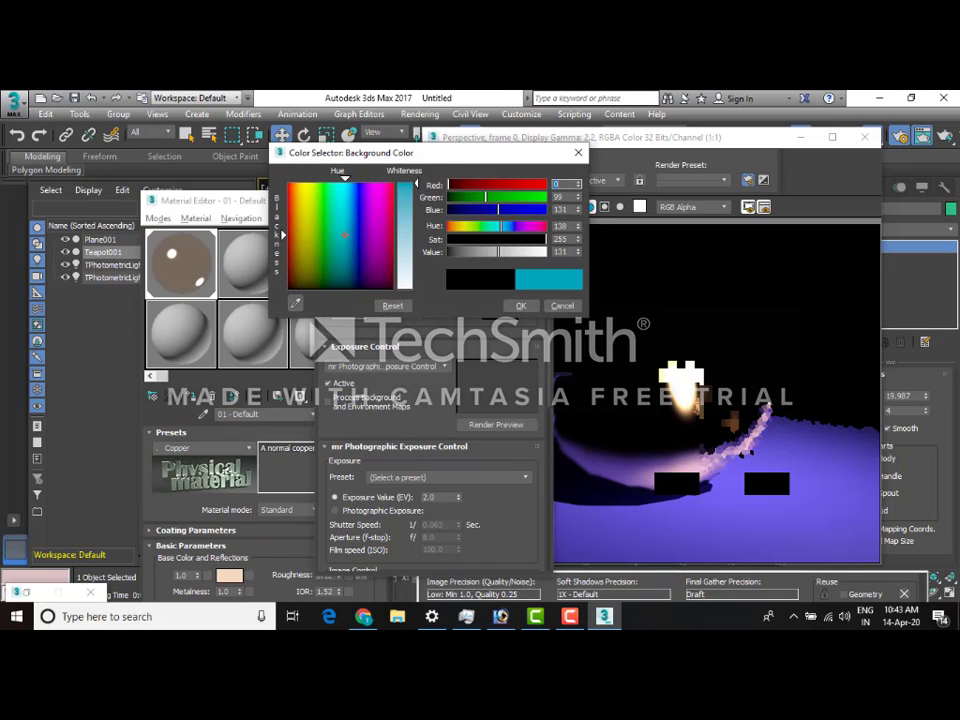
pyautogui.click(520, 307)
pyautogui.hotkey('shift', 'q')
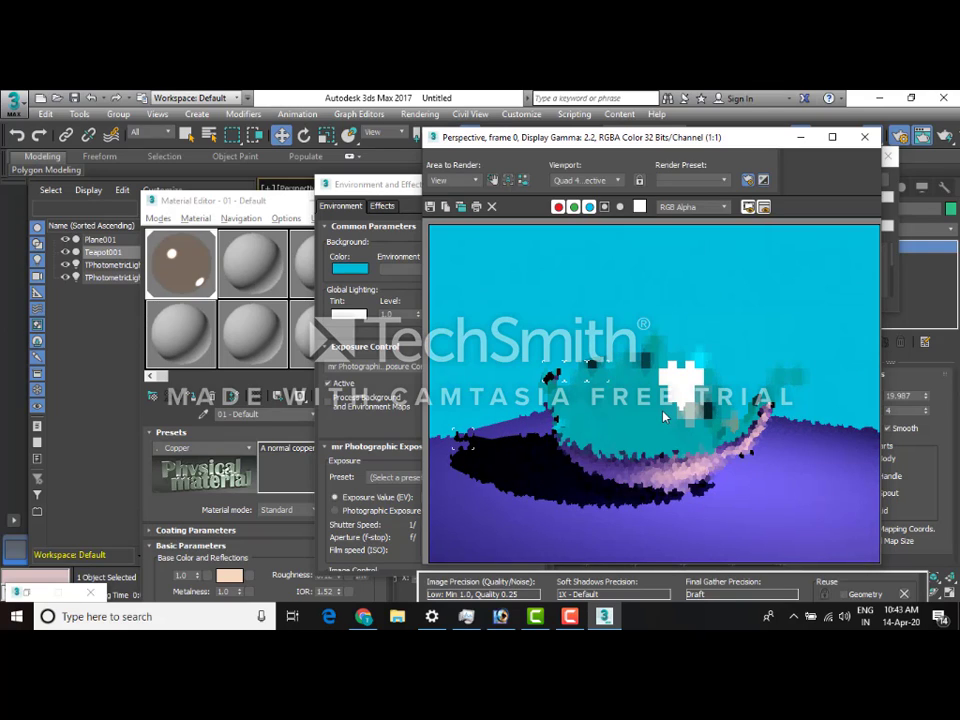
# - Set the mr Photographic Exposure preset to Physically Based Lighting, Outdoor Daylight, Clear Sky, test it with a render, and close the rendered frame
pyautogui.click(396, 283)
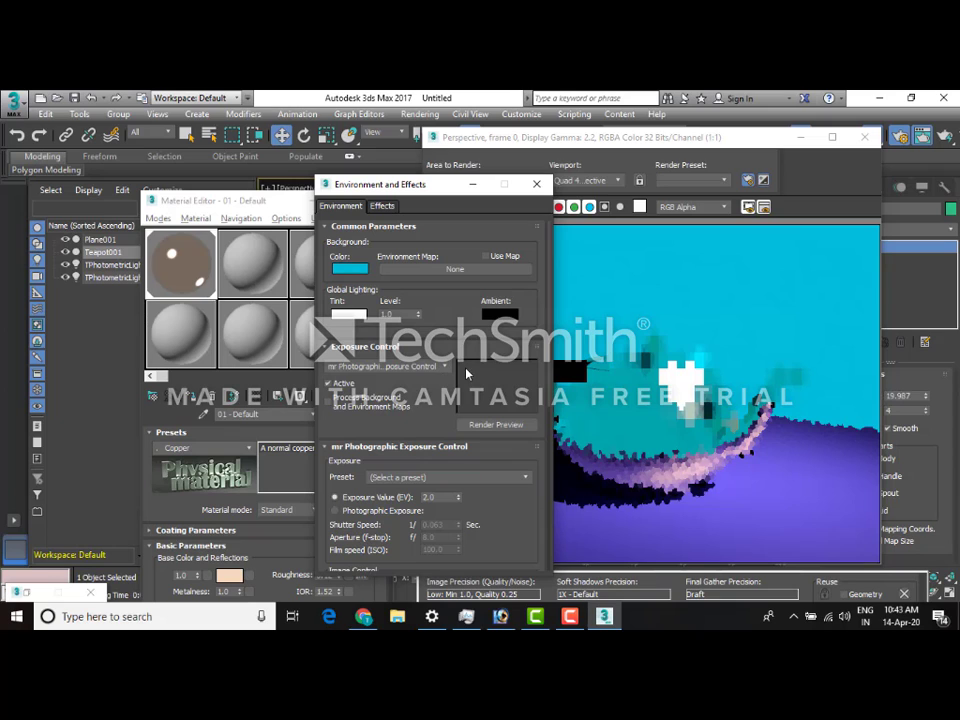
pyautogui.moveTo(440, 372); pyautogui.dragTo(447, 236)
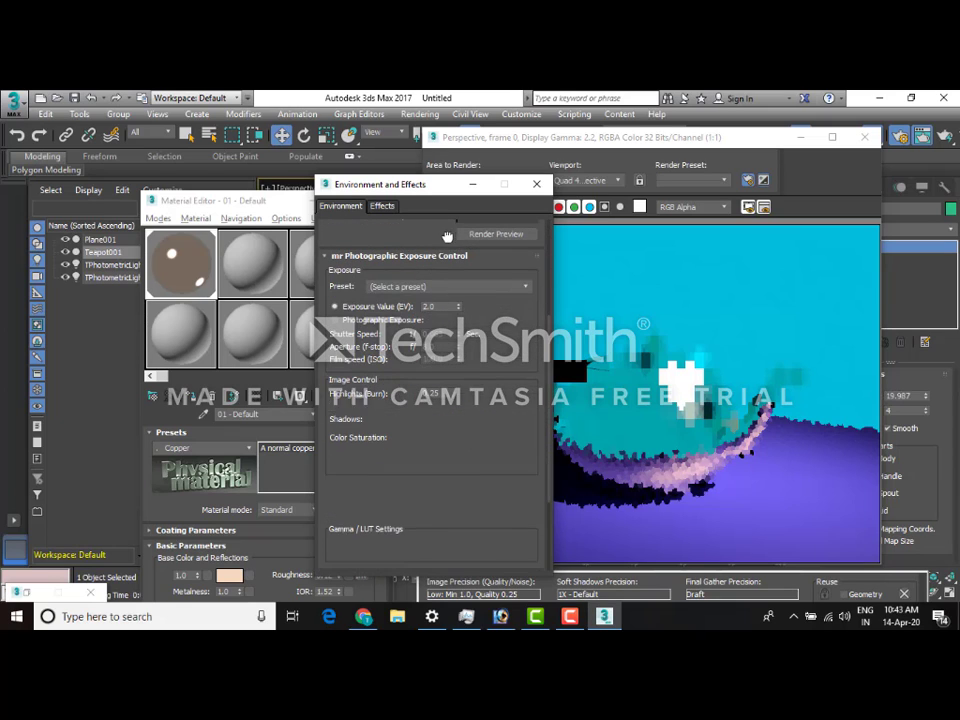
pyautogui.click(408, 288)
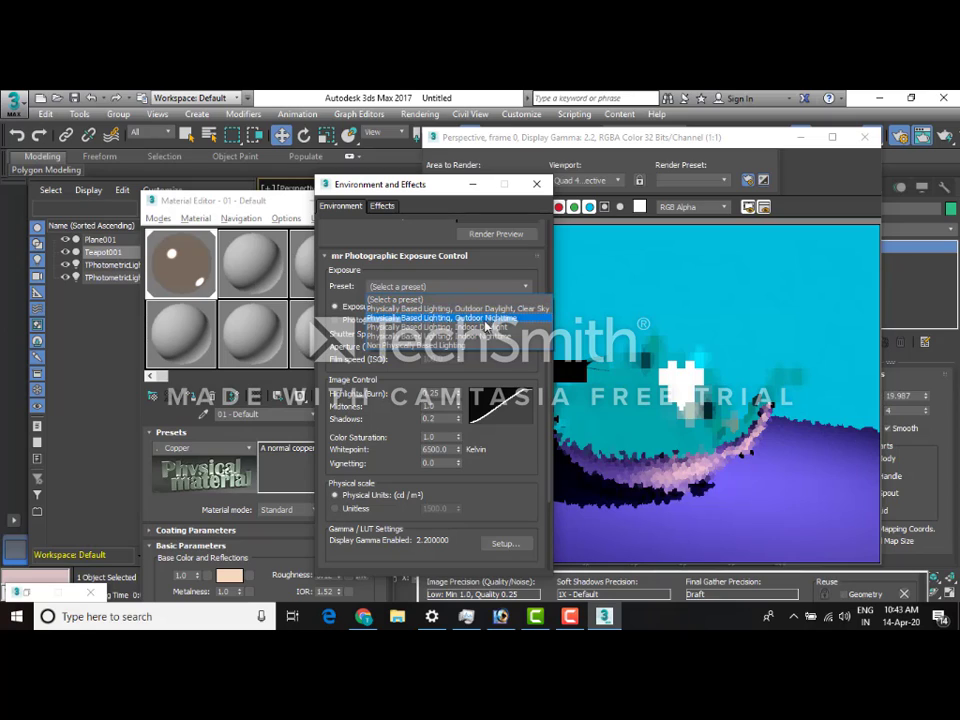
pyautogui.click(489, 309)
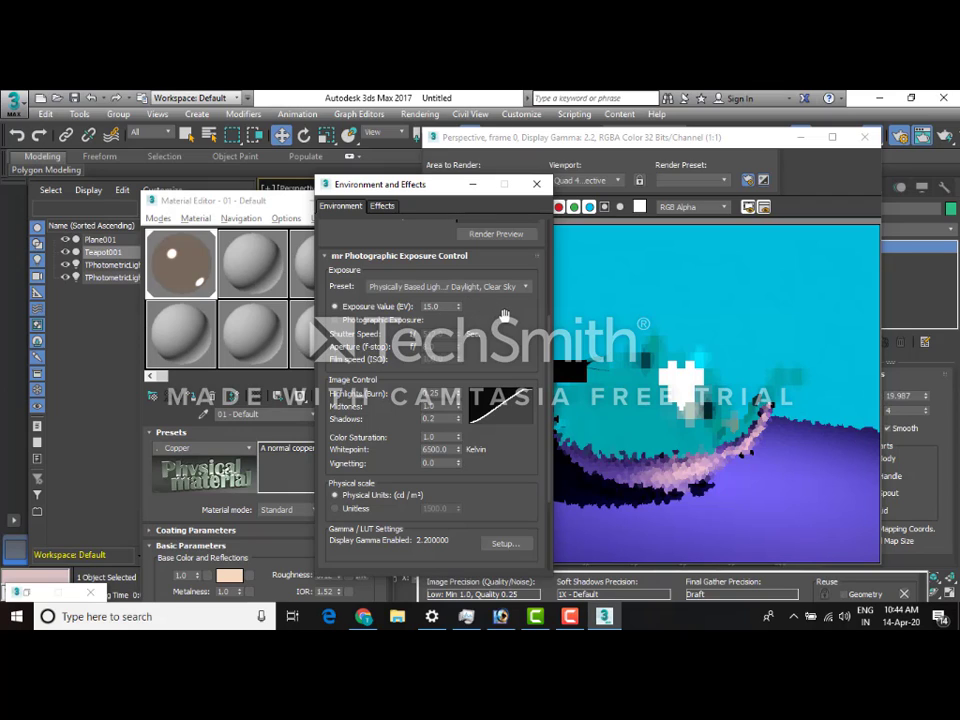
pyautogui.hotkey('shift', 'q')
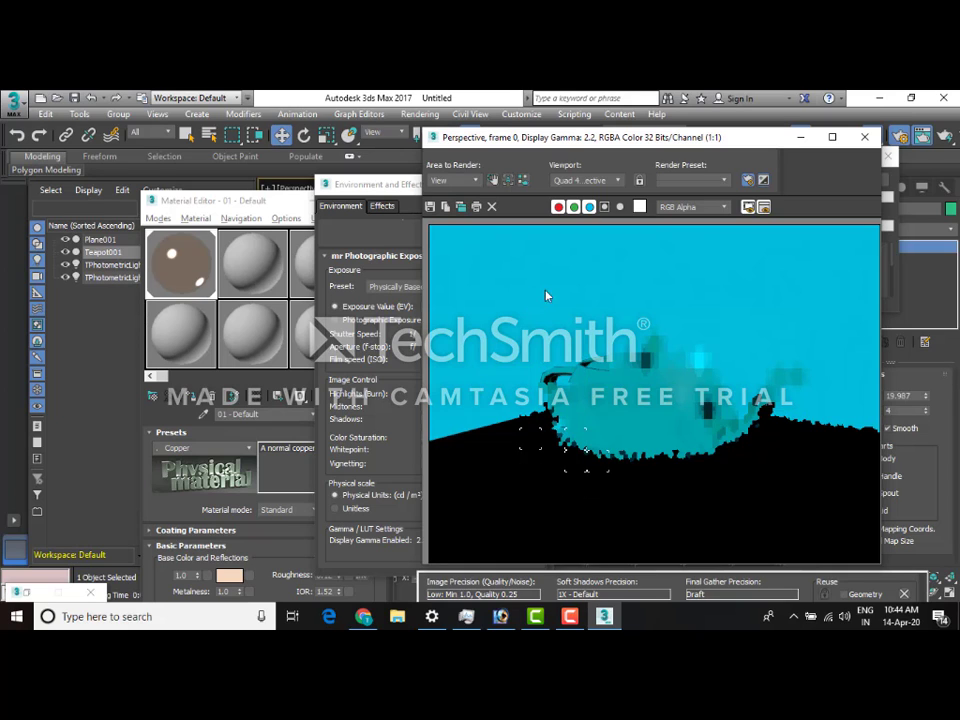
pyautogui.click(868, 141)
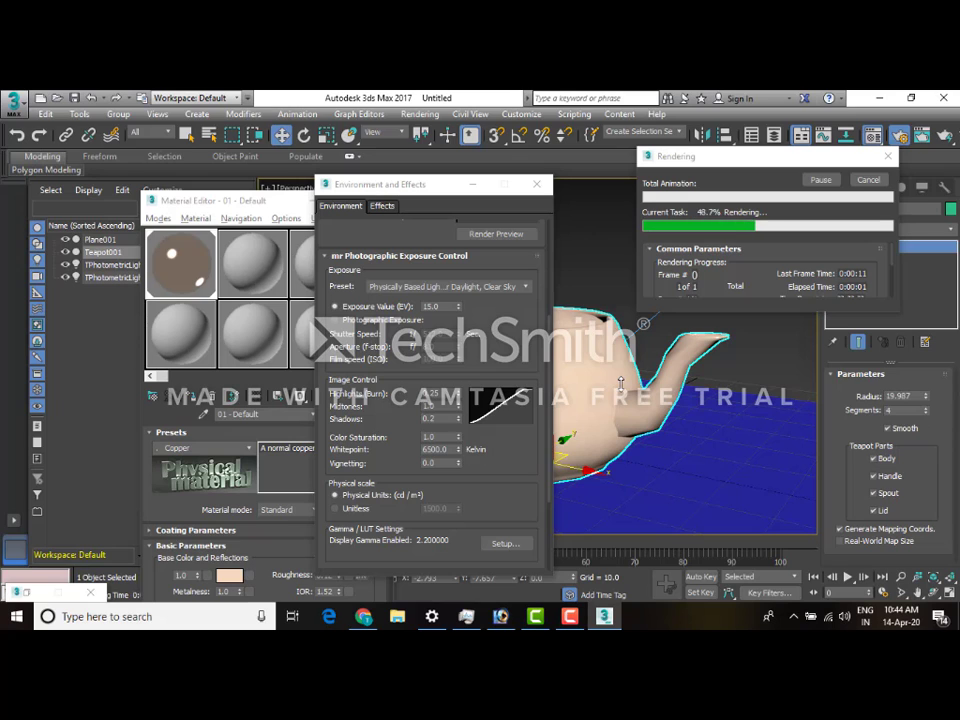